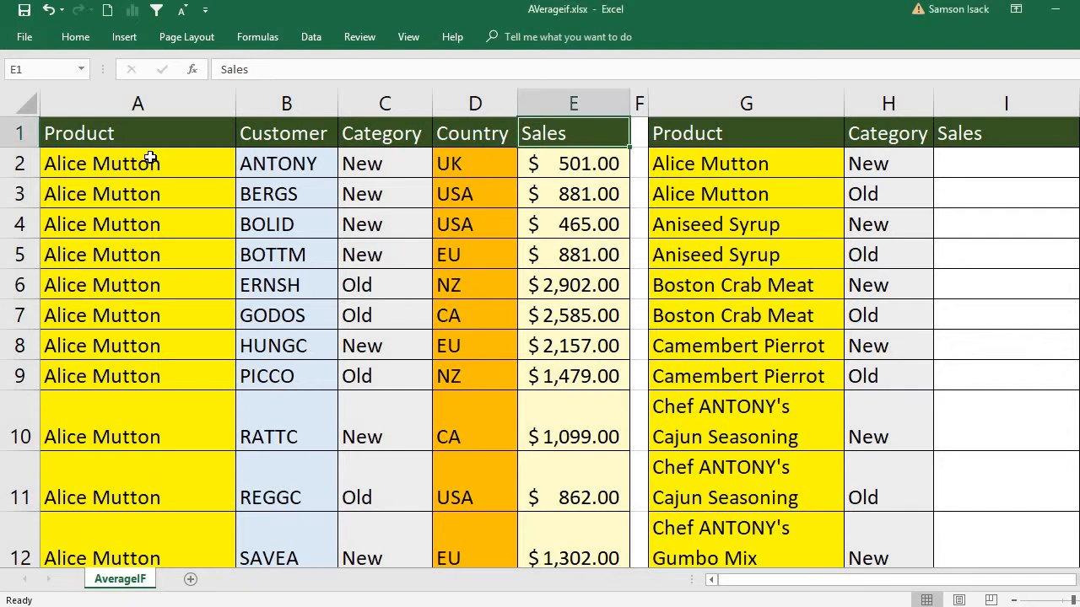
Examine the Product, Customer, Category, Country and Sales columns of the source table in columns A to E
{"action": "left_click", "coordinate": [150, 159]}
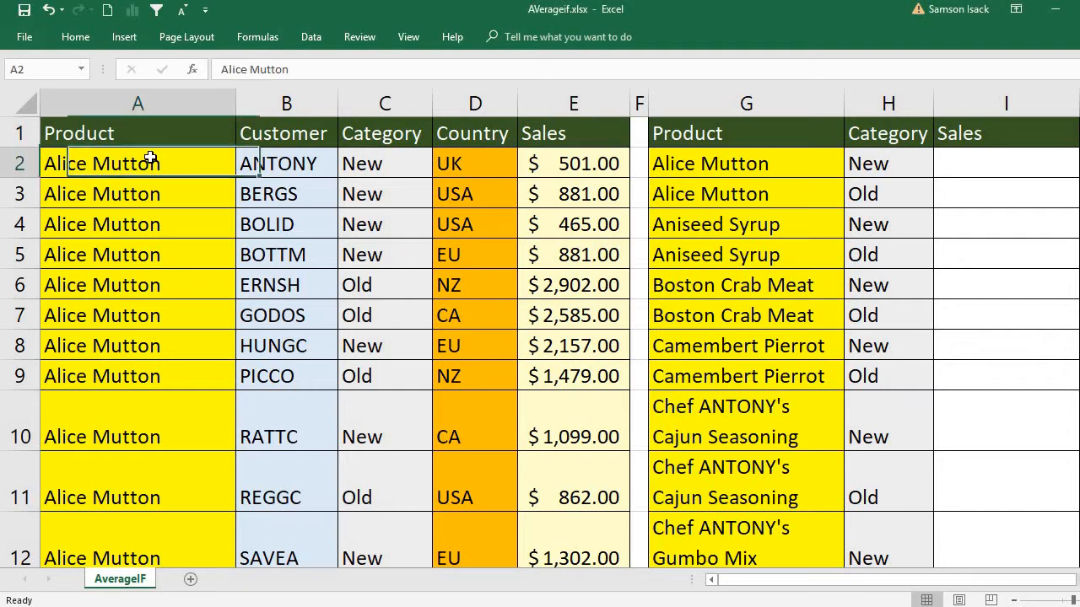
{"action": "left_click", "coordinate": [575, 165]}
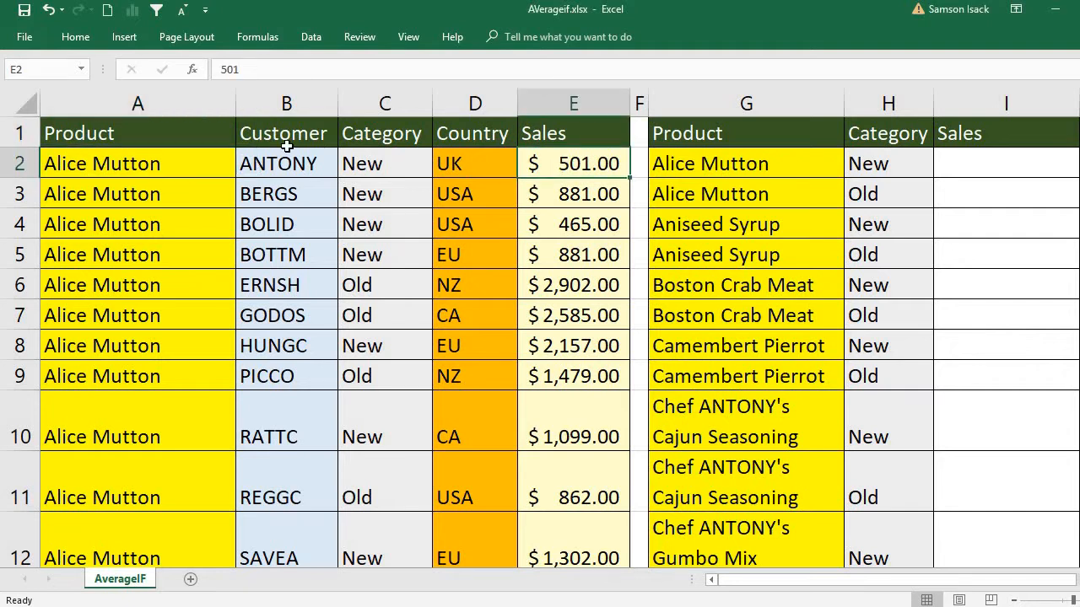
{"action": "left_click", "coordinate": [157, 166]}
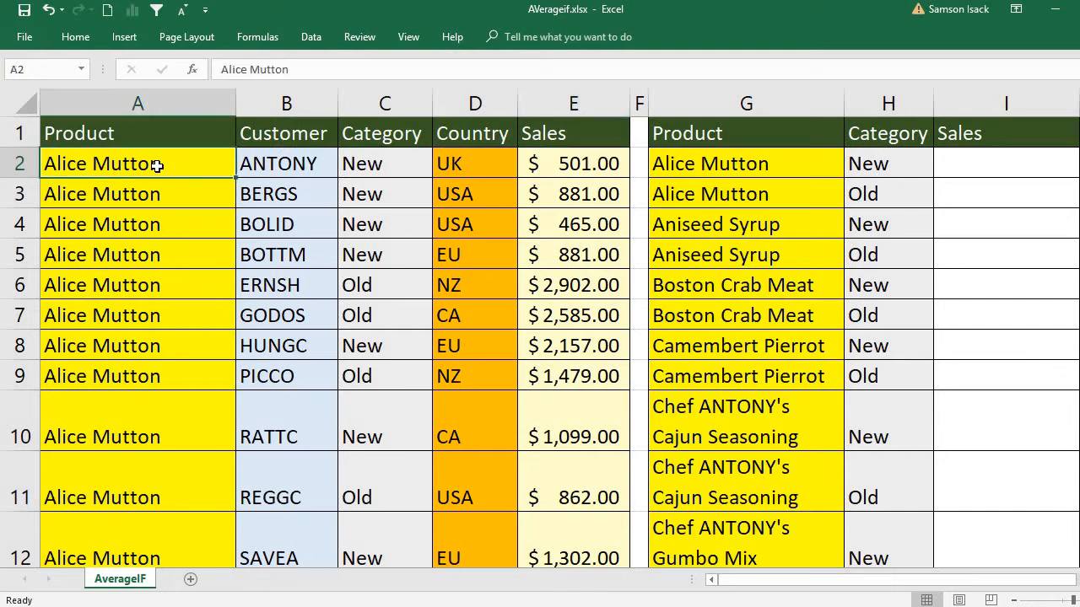
{"action": "left_click", "coordinate": [286, 162]}
{"action": "left_click", "coordinate": [376, 163]}
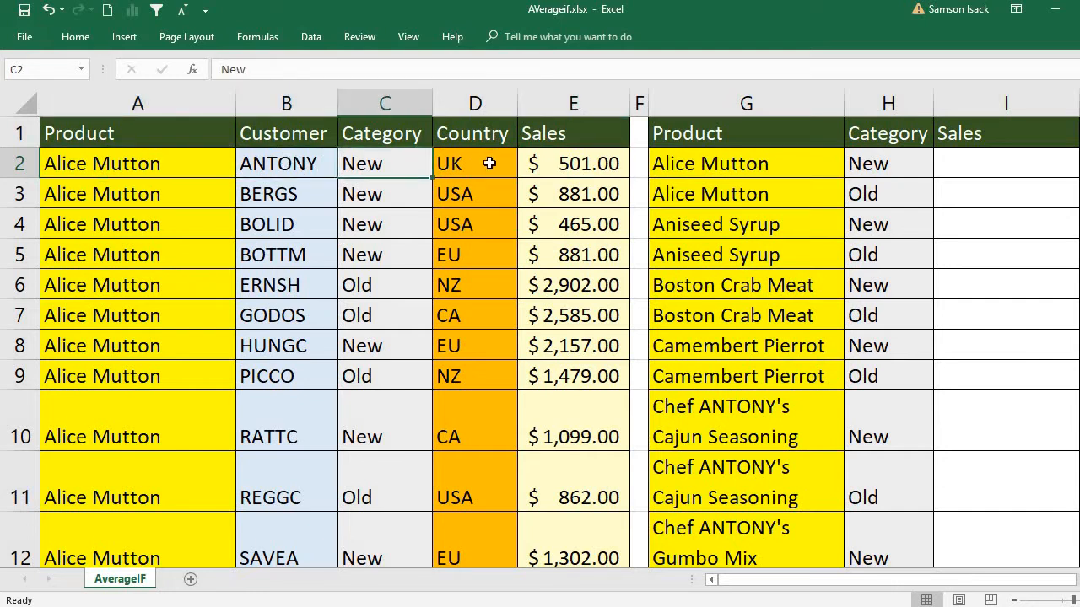
{"action": "left_click", "coordinate": [494, 163]}
{"action": "left_click", "coordinate": [566, 162]}
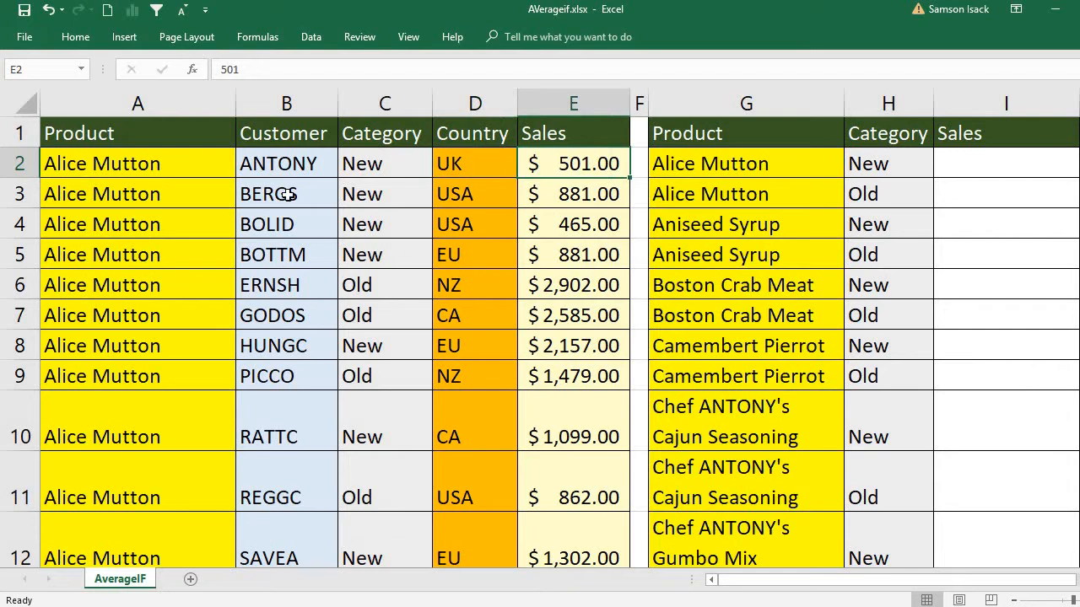
{"action": "left_click", "coordinate": [156, 159]}
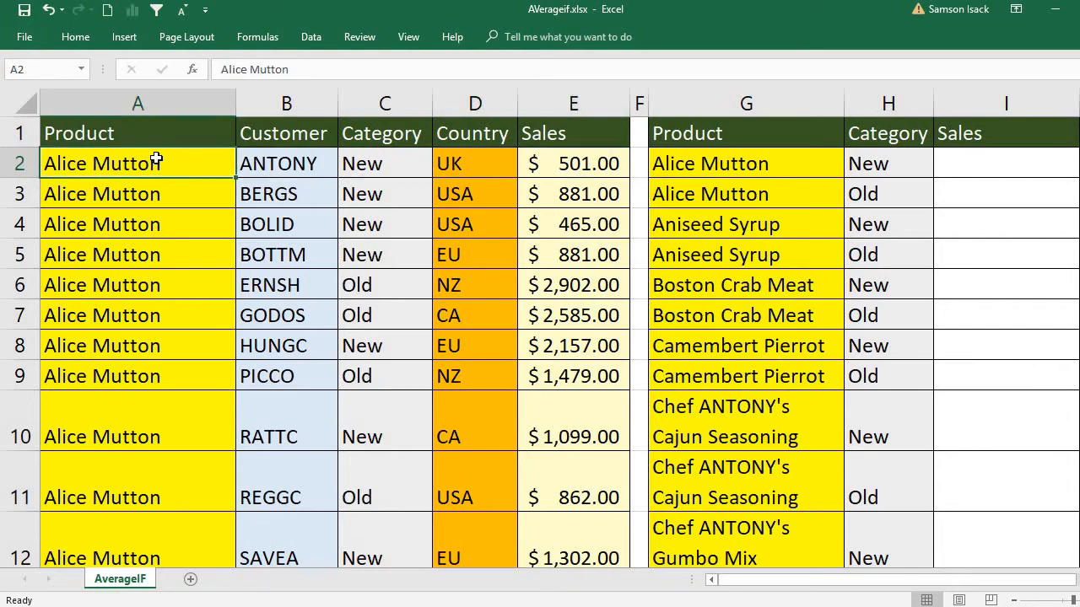
{"action": "left_click_drag", "start_coordinate": [156, 163], "coordinate": [181, 379]}
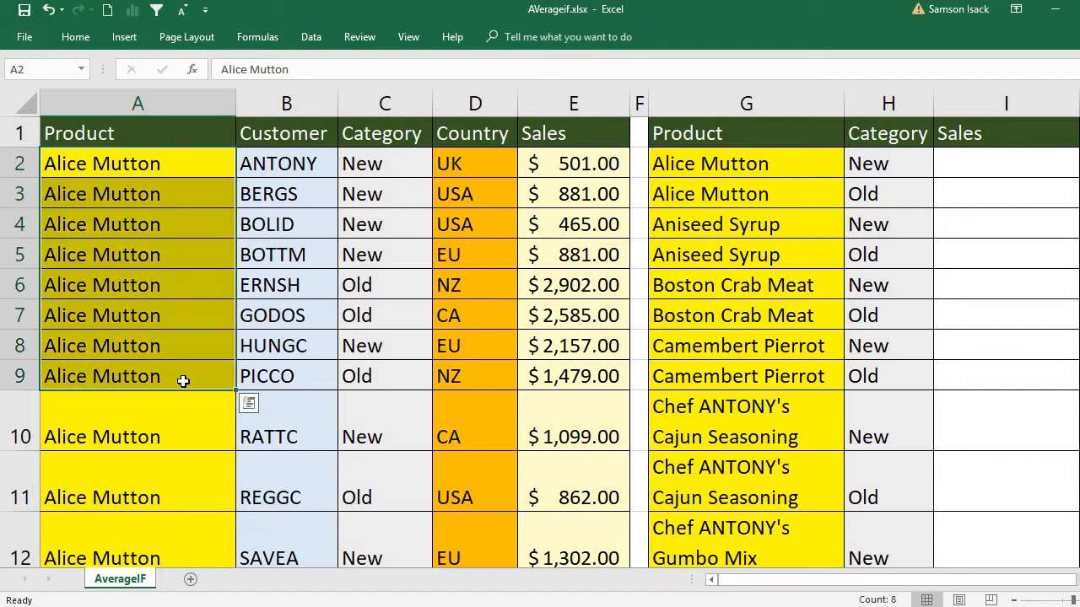
{"action": "left_click", "coordinate": [289, 160]}
{"action": "left_click_drag", "start_coordinate": [290, 160], "coordinate": [284, 341]}
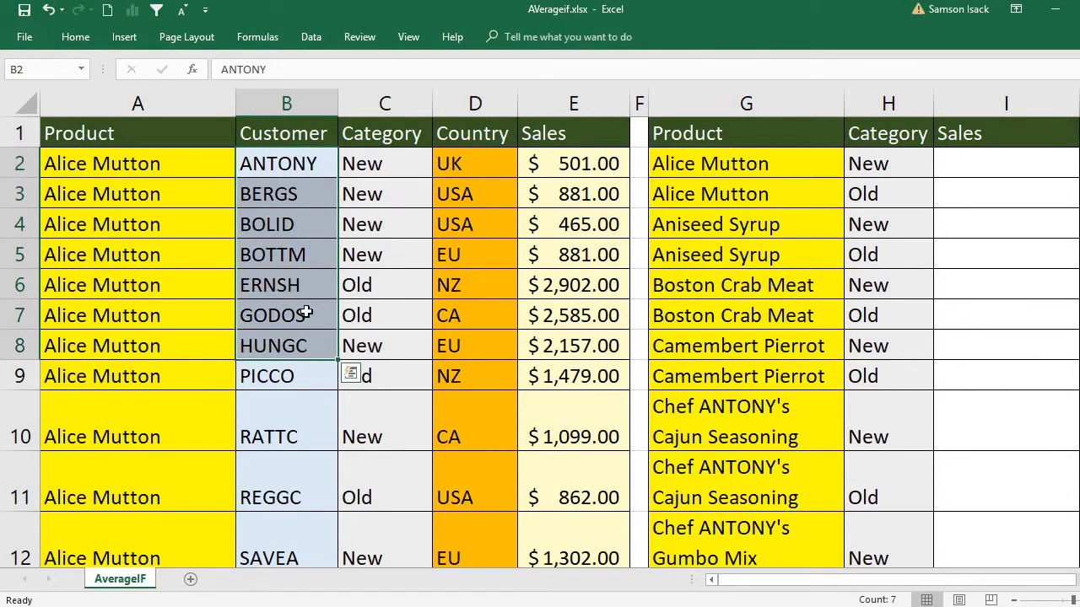
{"action": "left_click_drag", "start_coordinate": [387, 167], "coordinate": [403, 242]}
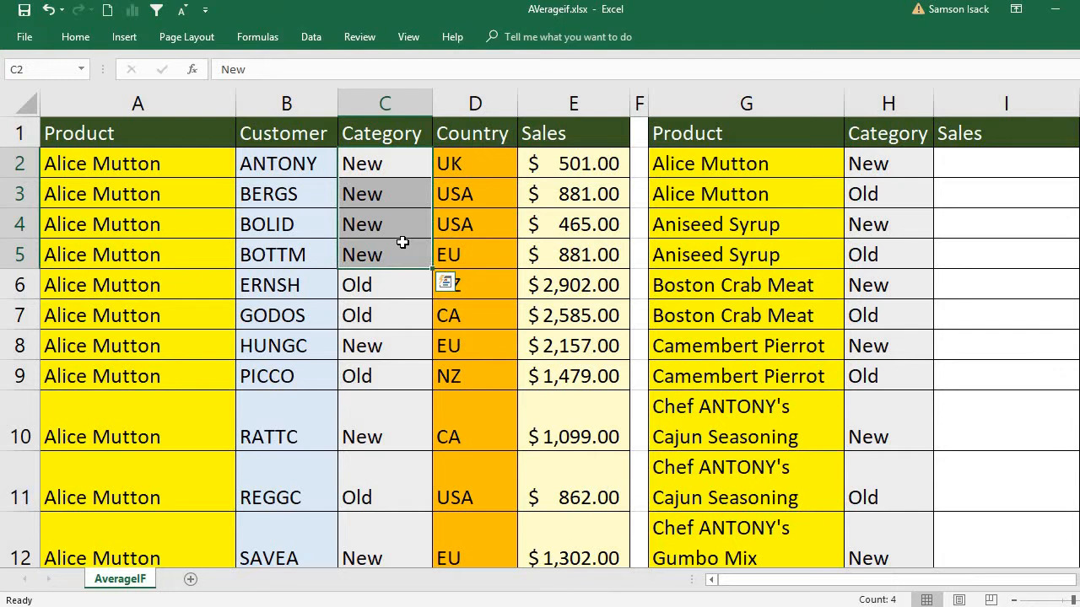
{"action": "left_click_drag", "start_coordinate": [479, 156], "coordinate": [479, 279]}
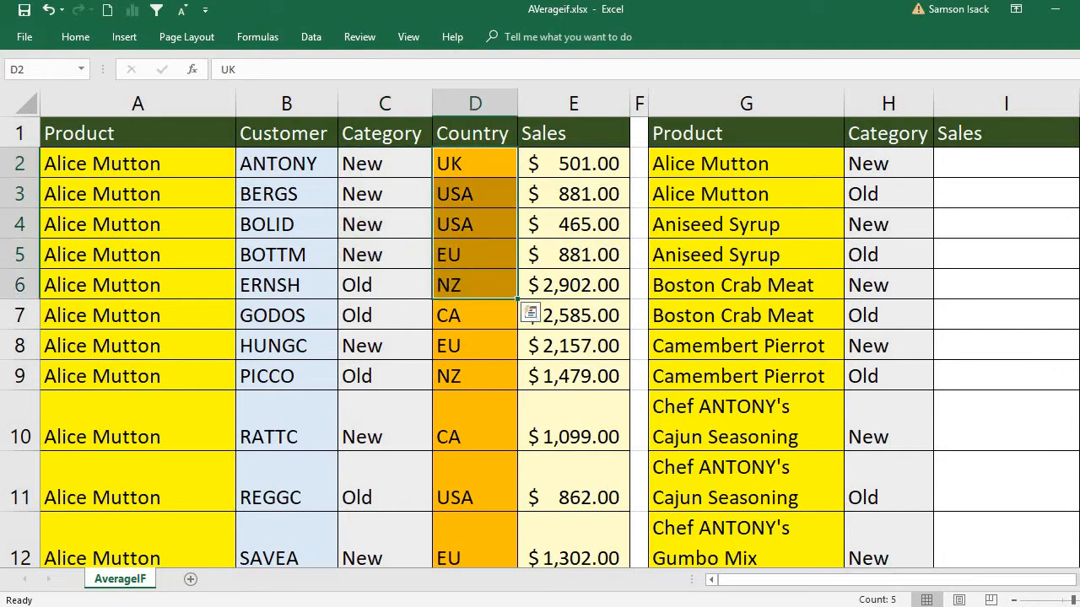
{"action": "left_click", "coordinate": [573, 163]}
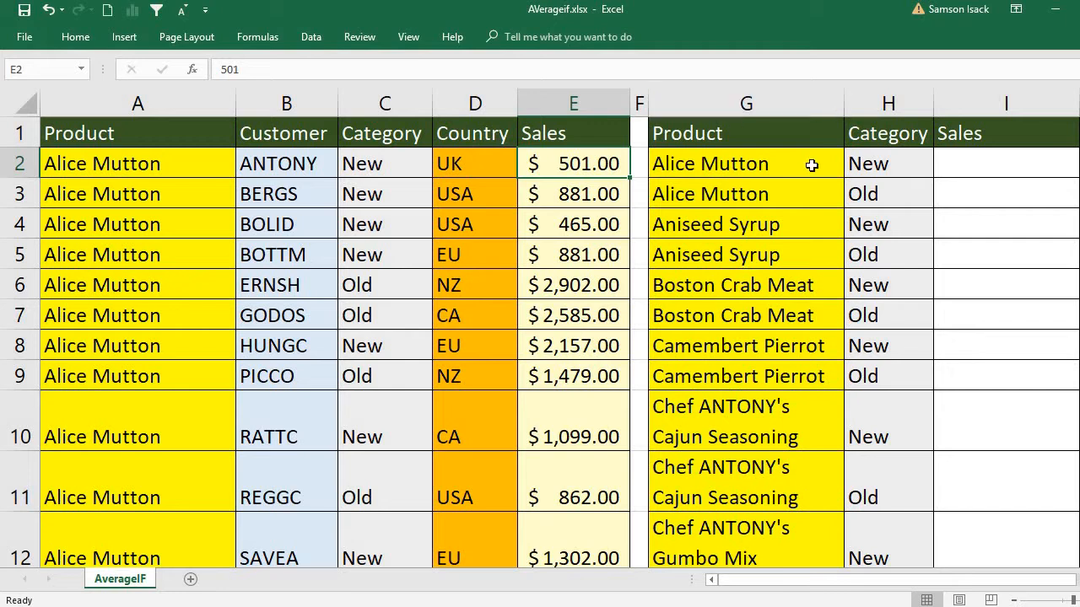
Examine the summary table's Product and Category combinations and its Sales cells in columns G to I, comparing them with the source table
{"action": "left_click", "coordinate": [778, 163]}
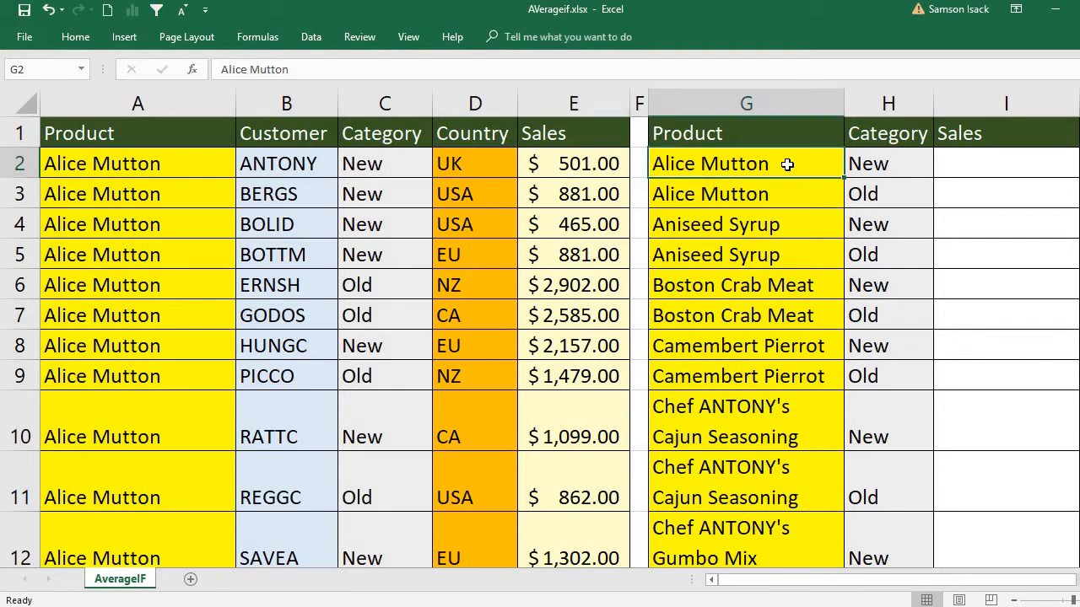
{"action": "left_click", "coordinate": [865, 171]}
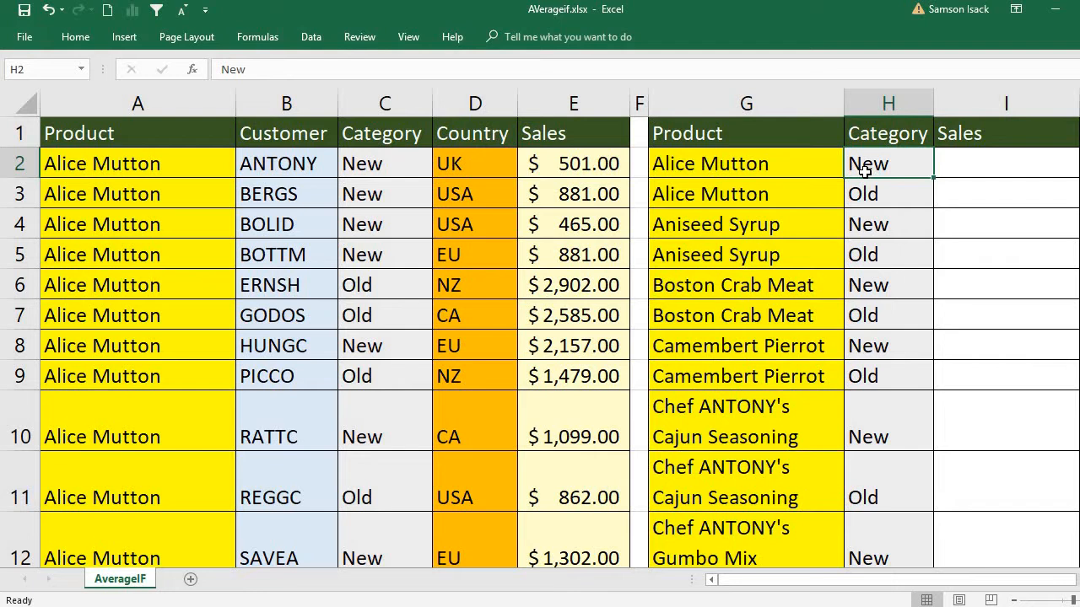
{"action": "left_click", "coordinate": [864, 199]}
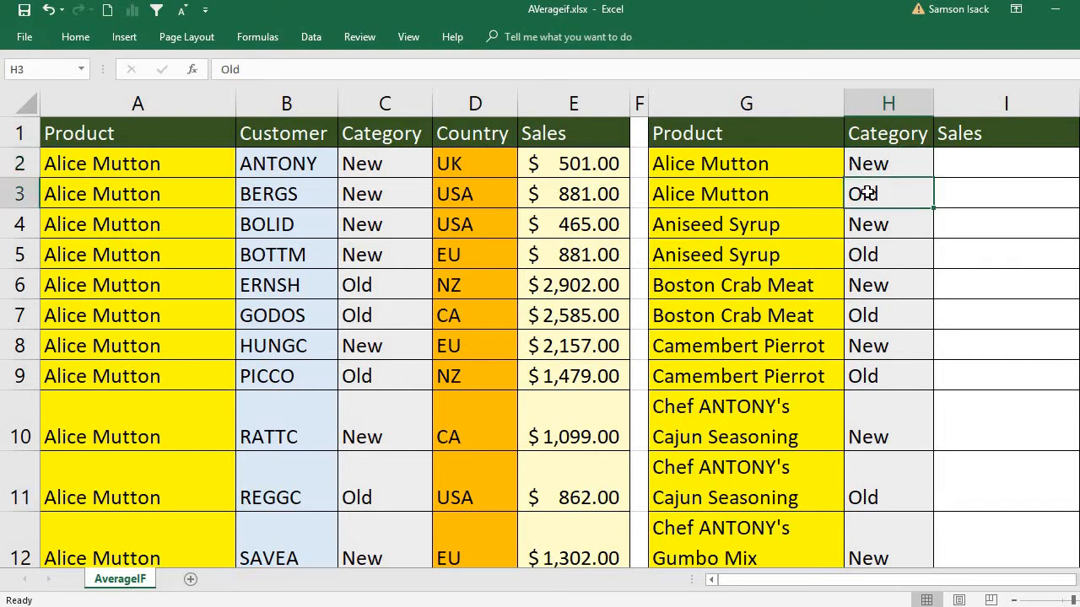
{"action": "left_click", "coordinate": [999, 157]}
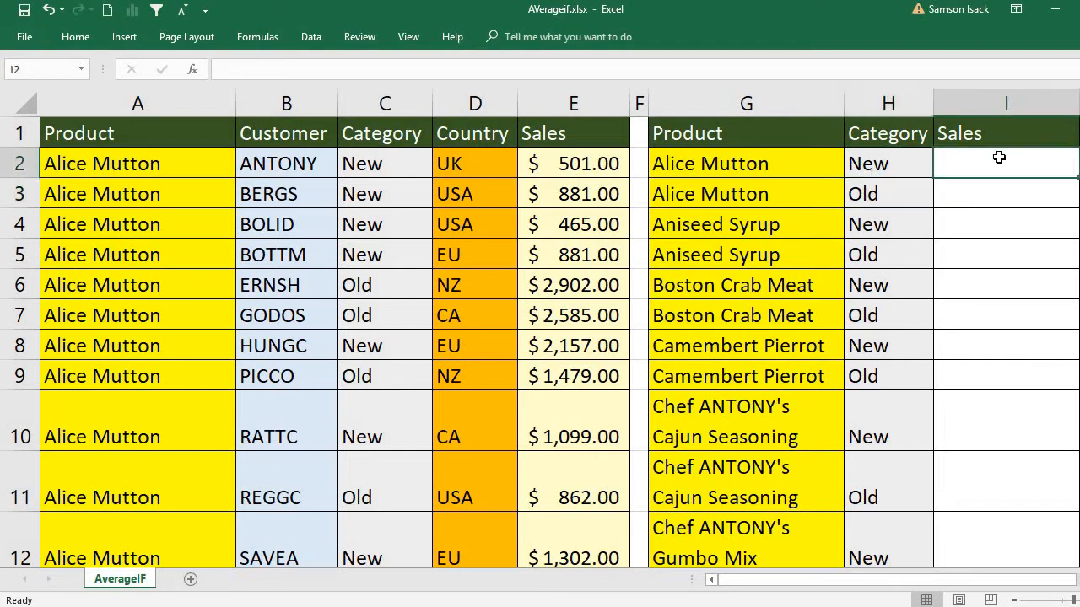
{"action": "left_click", "coordinate": [737, 162]}
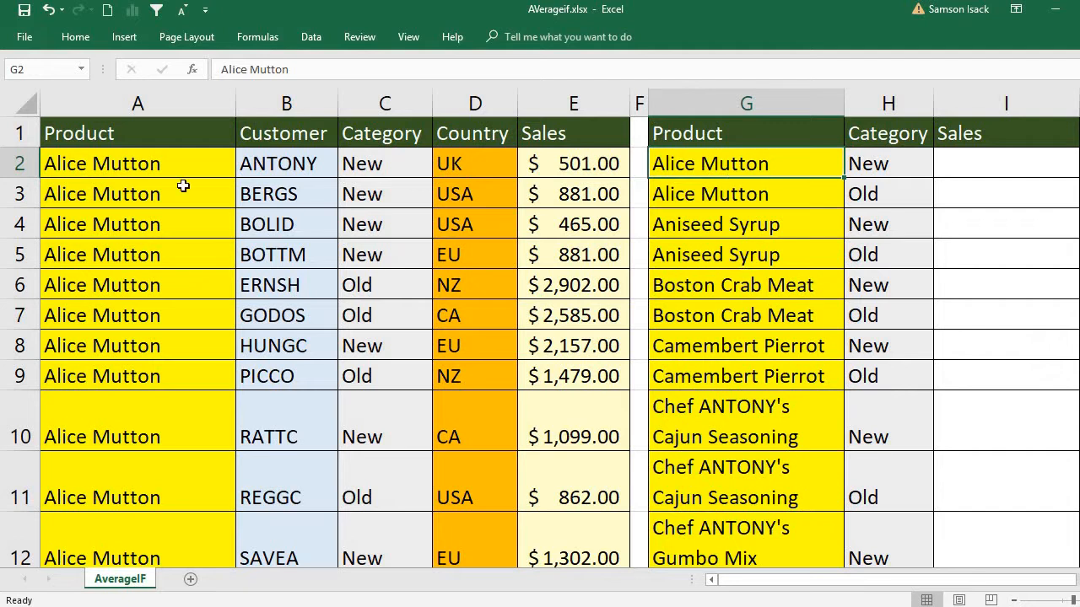
{"action": "left_click", "coordinate": [154, 171]}
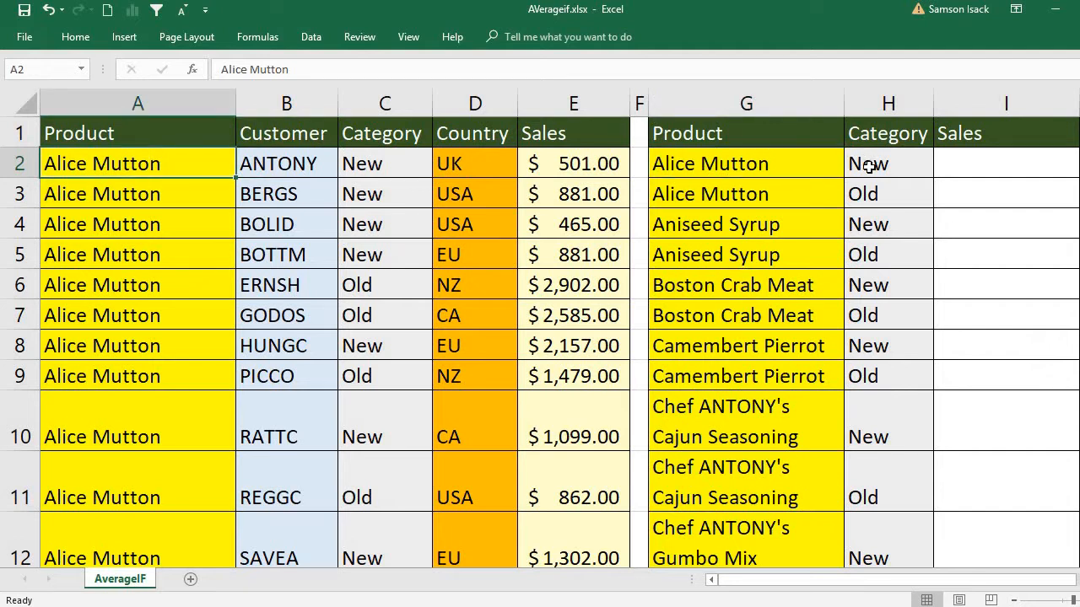
{"action": "left_click_drag", "start_coordinate": [864, 166], "coordinate": [864, 192]}
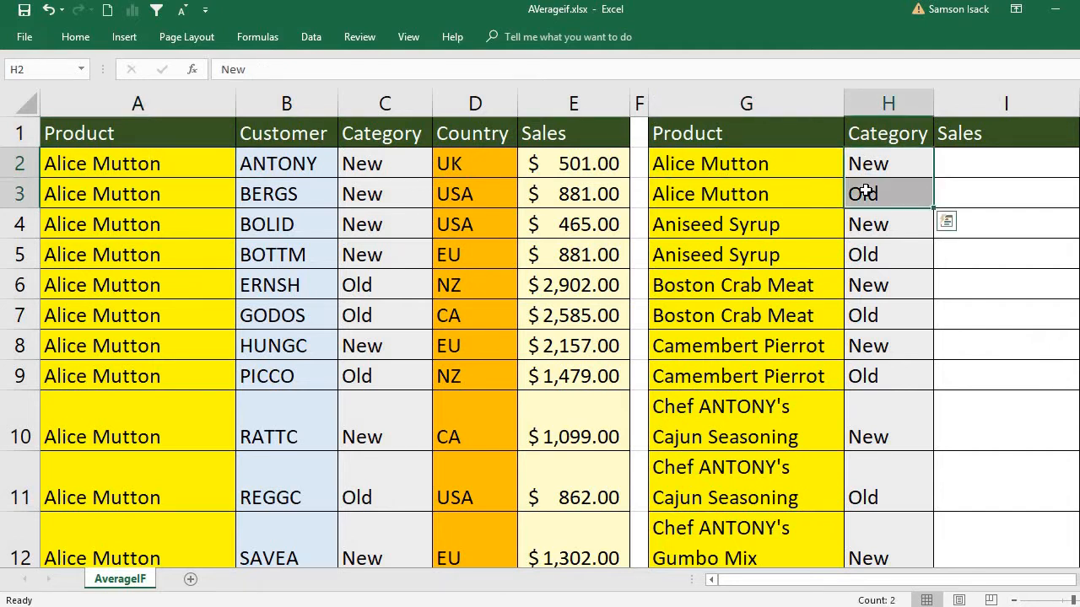
{"action": "left_click", "coordinate": [971, 163]}
{"action": "left_click", "coordinate": [797, 159]}
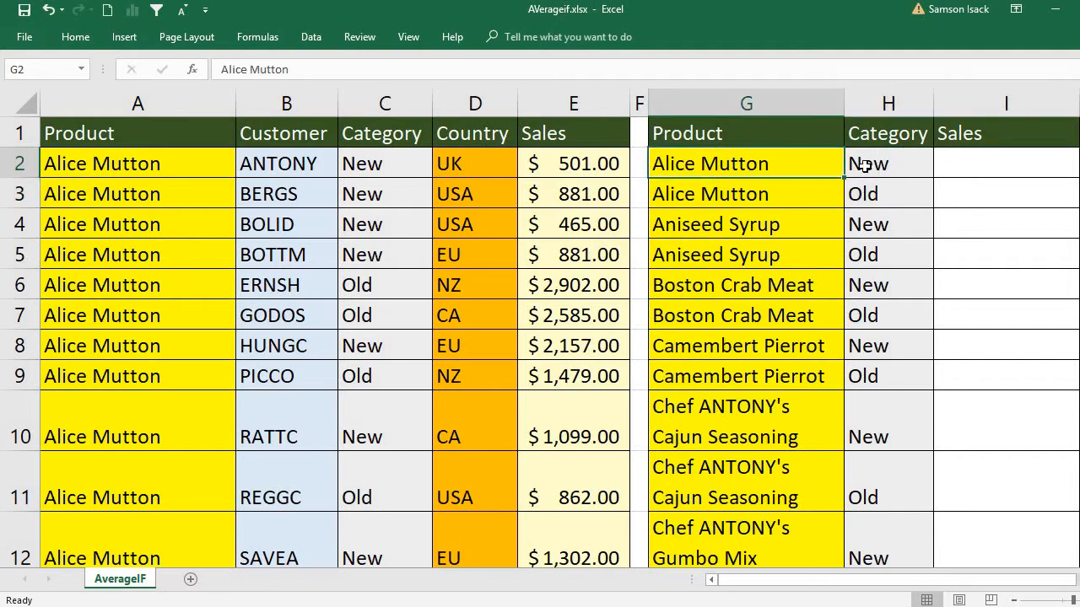
{"action": "left_click", "coordinate": [876, 166]}
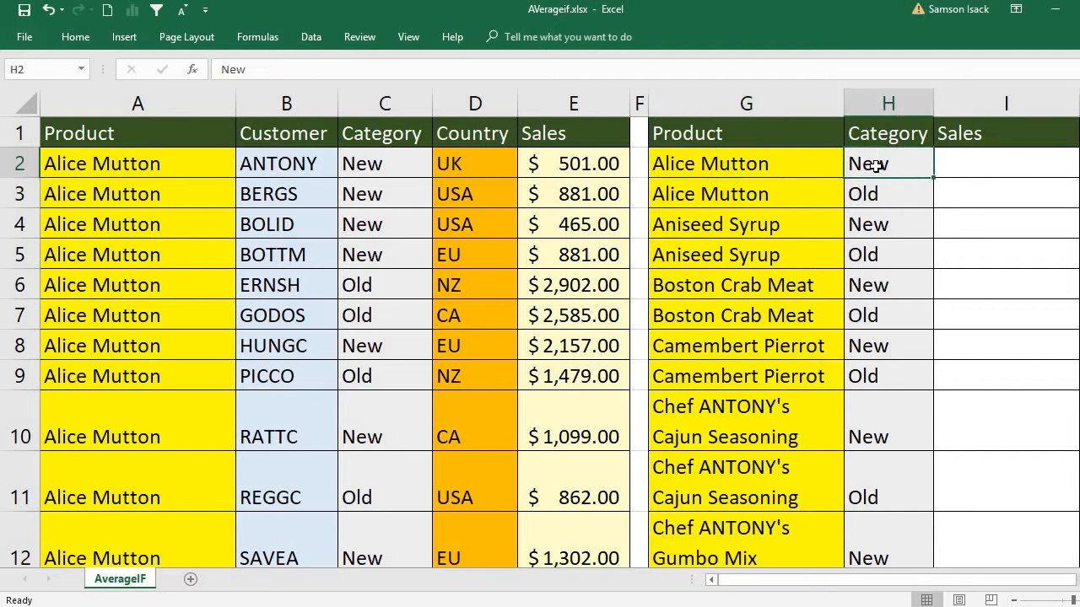
{"action": "left_click", "coordinate": [962, 168]}
{"action": "left_click", "coordinate": [800, 196]}
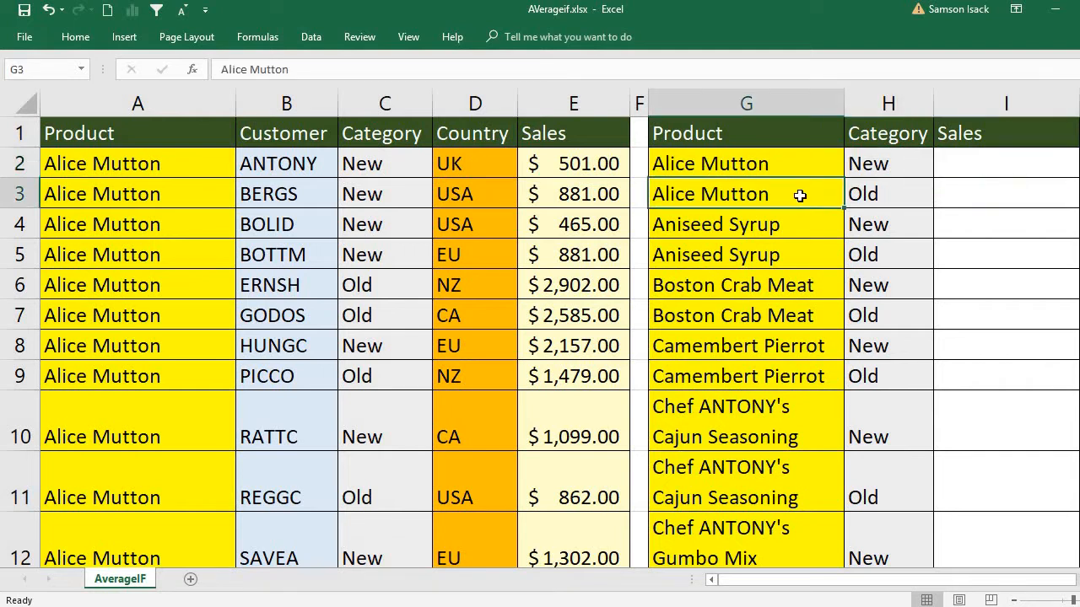
{"action": "left_click", "coordinate": [886, 190]}
{"action": "left_click", "coordinate": [971, 198]}
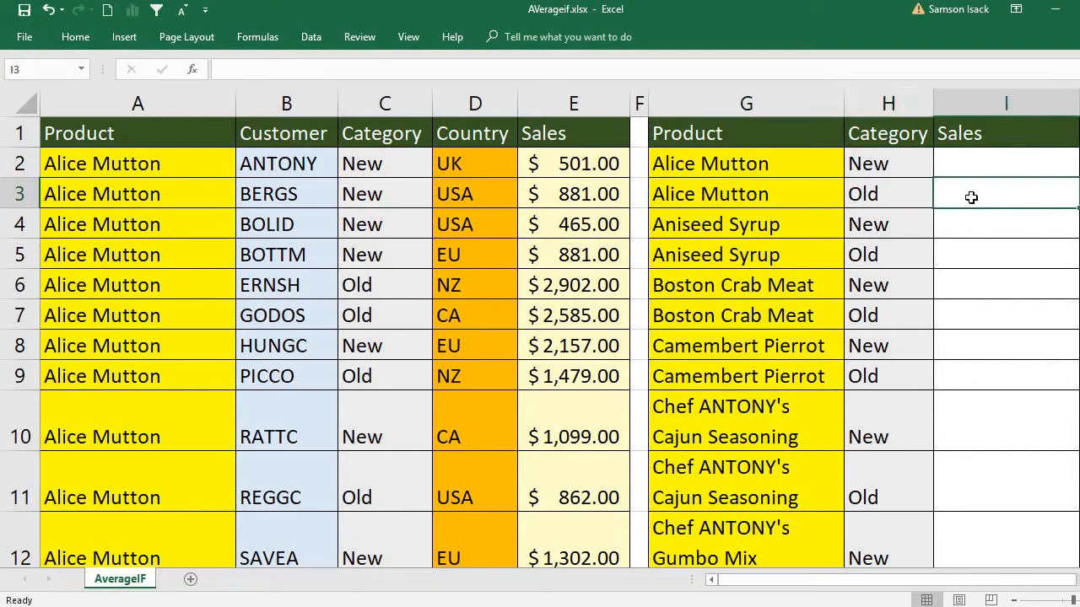
{"action": "left_click", "coordinate": [818, 224]}
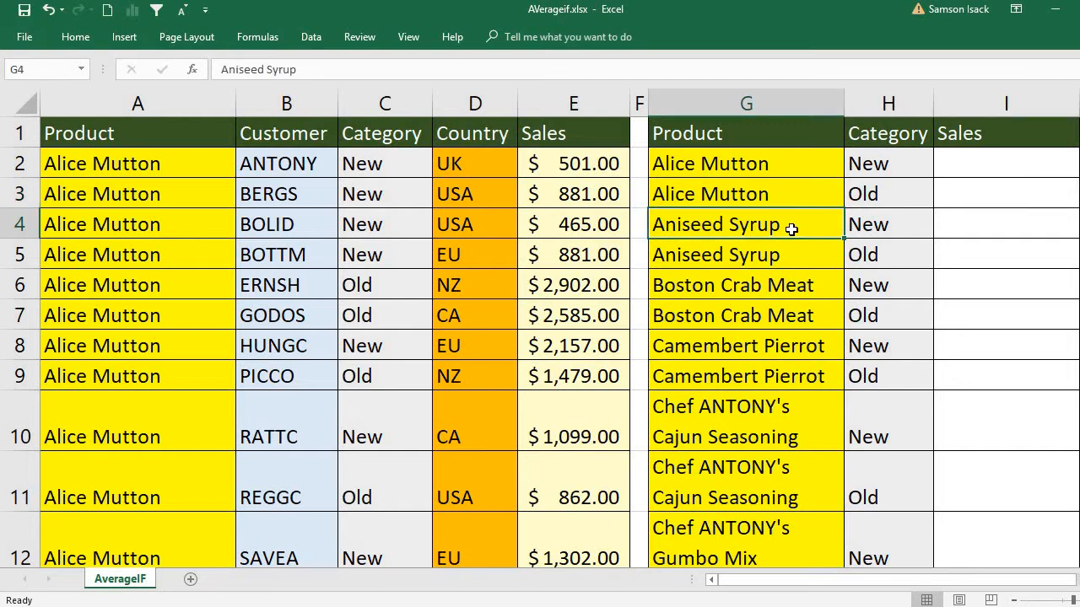
{"action": "left_click", "coordinate": [969, 165]}
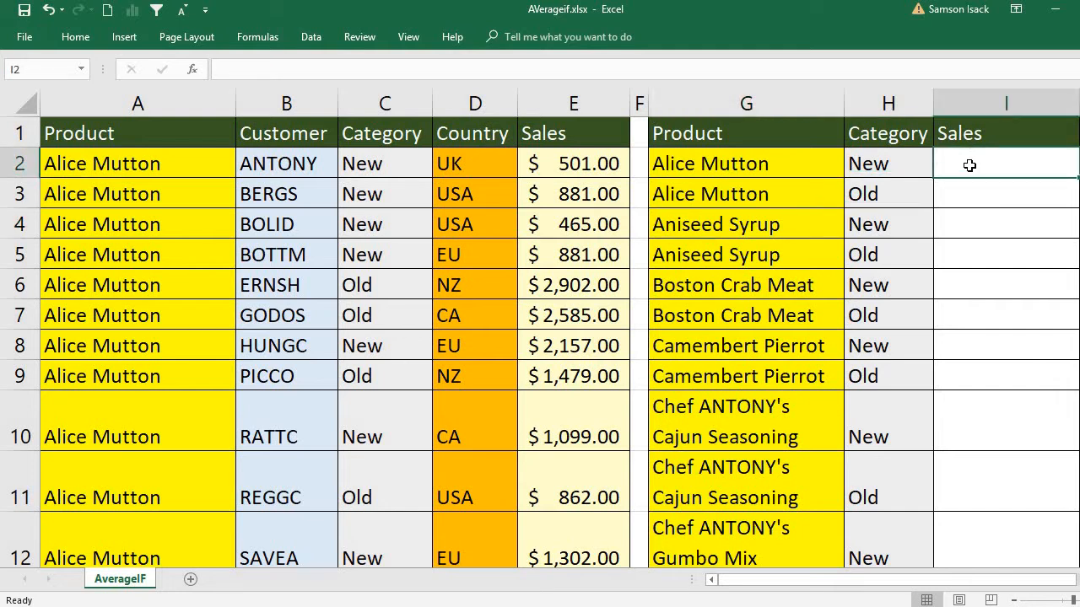
{"action": "type", "text": "="}
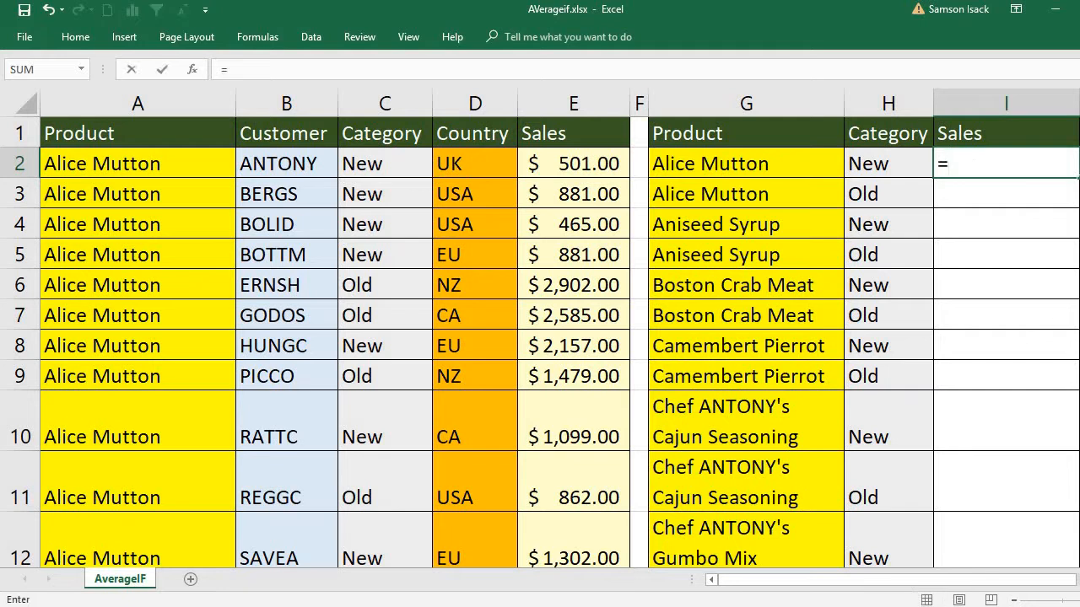
{"action": "type", "text": "averageifs"}
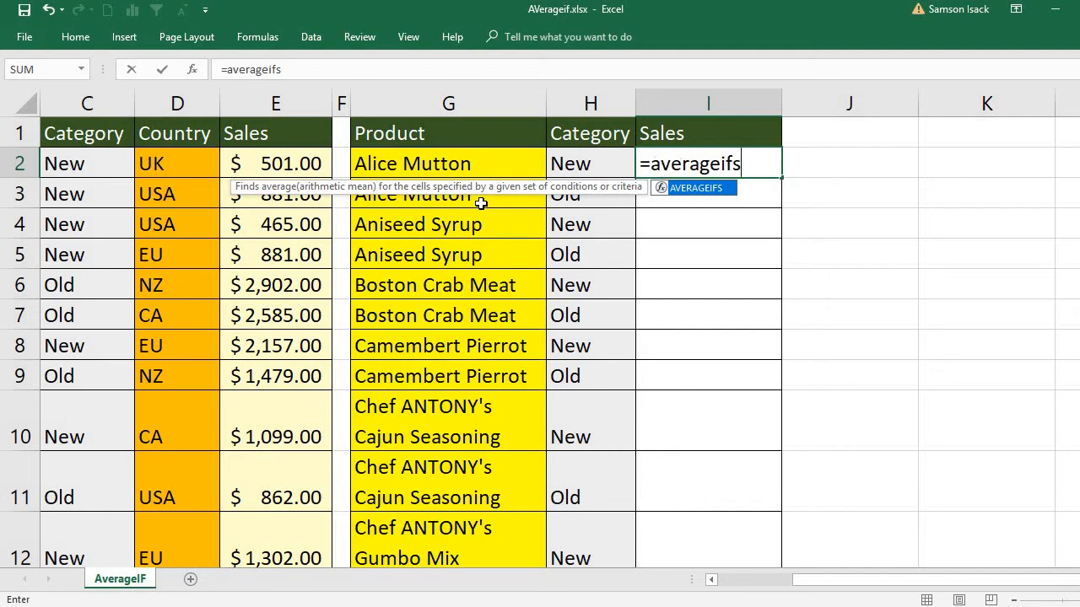
{"action": "left_click", "coordinate": [481, 202]}
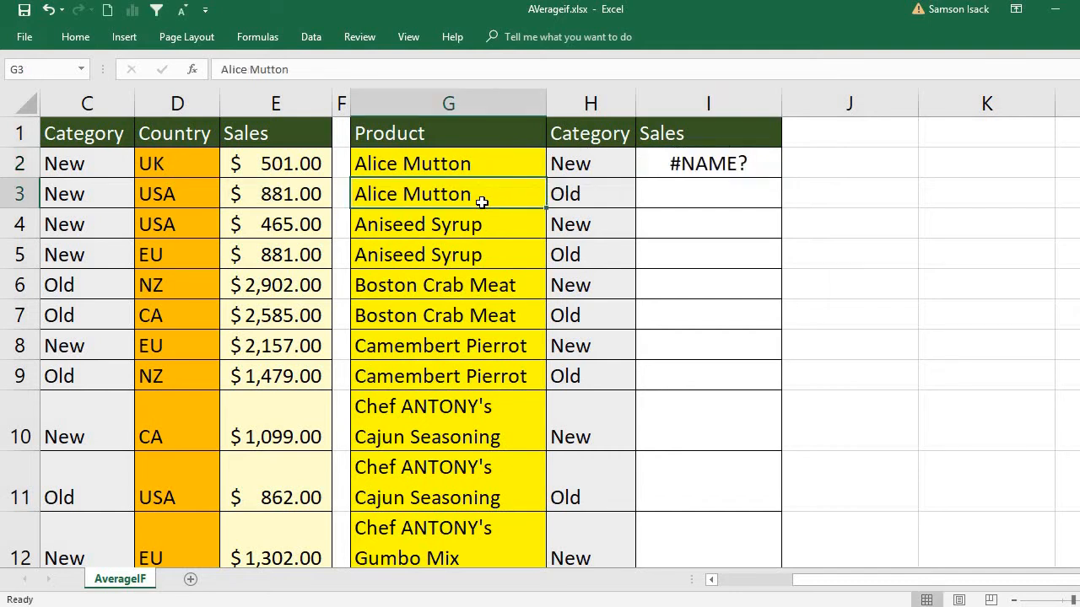
{"action": "left_click", "coordinate": [608, 192]}
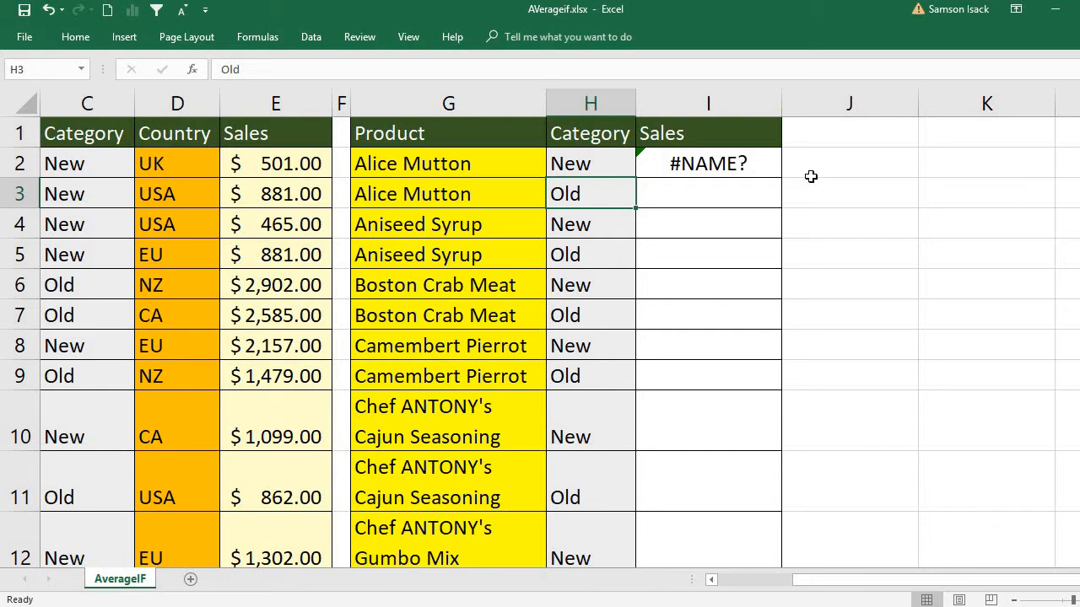
{"action": "mouse_move", "coordinate": [1078, 114]}
{"action": "left_mouse_down"}
{"action": "mouse_move", "coordinate": [1079, 188]}
{"action": "mouse_move", "coordinate": [1079, 113]}
{"action": "left_mouse_up"}
{"action": "left_click_drag", "start_coordinate": [1079, 113], "coordinate": [1079, 114]}
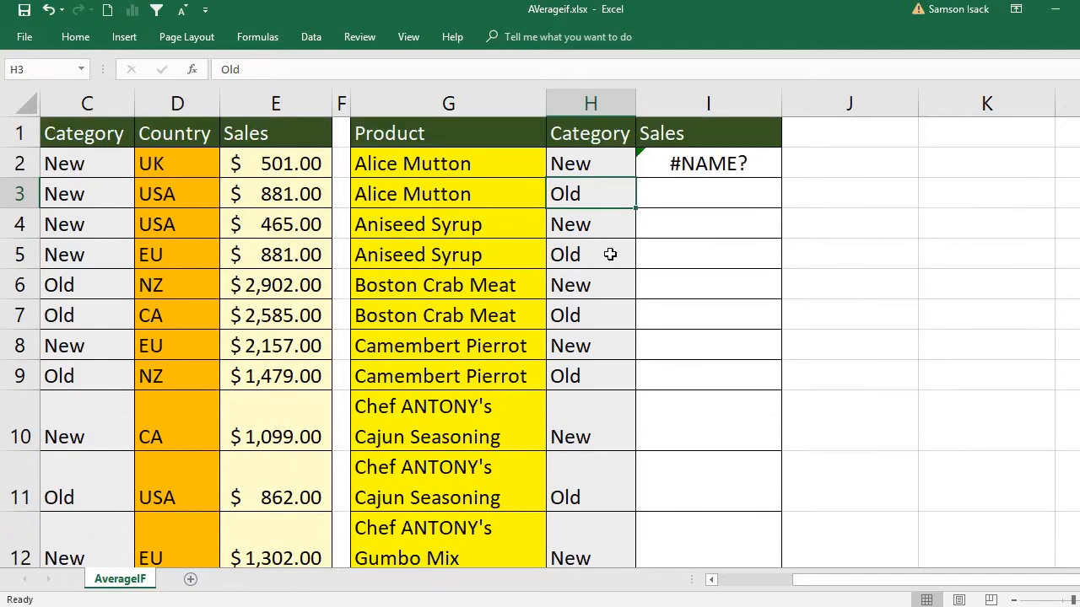
{"action": "left_click", "coordinate": [681, 163]}
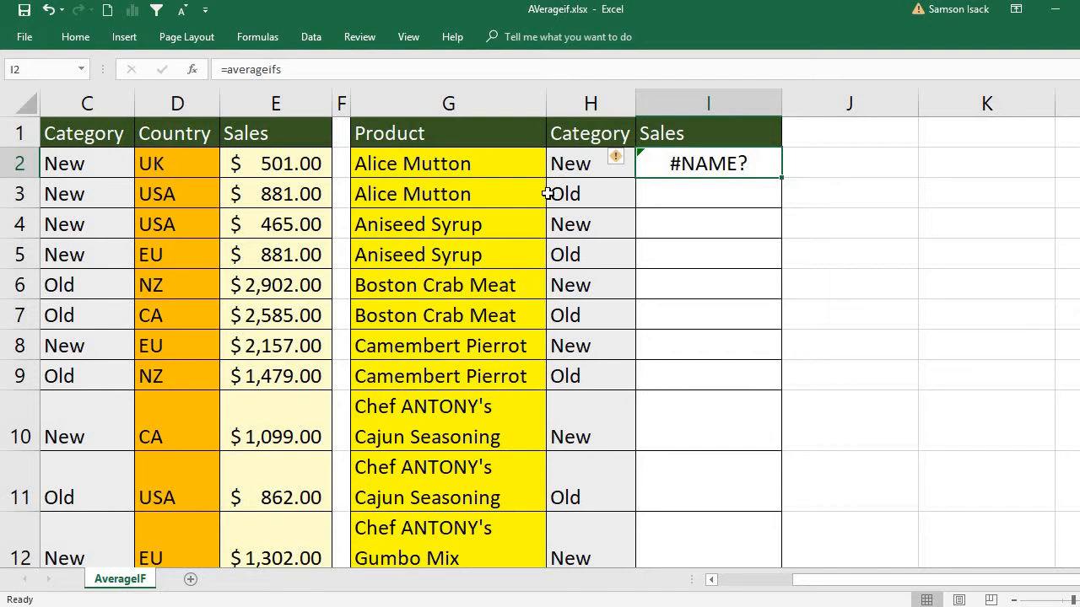
{"action": "key", "text": "Delete"}
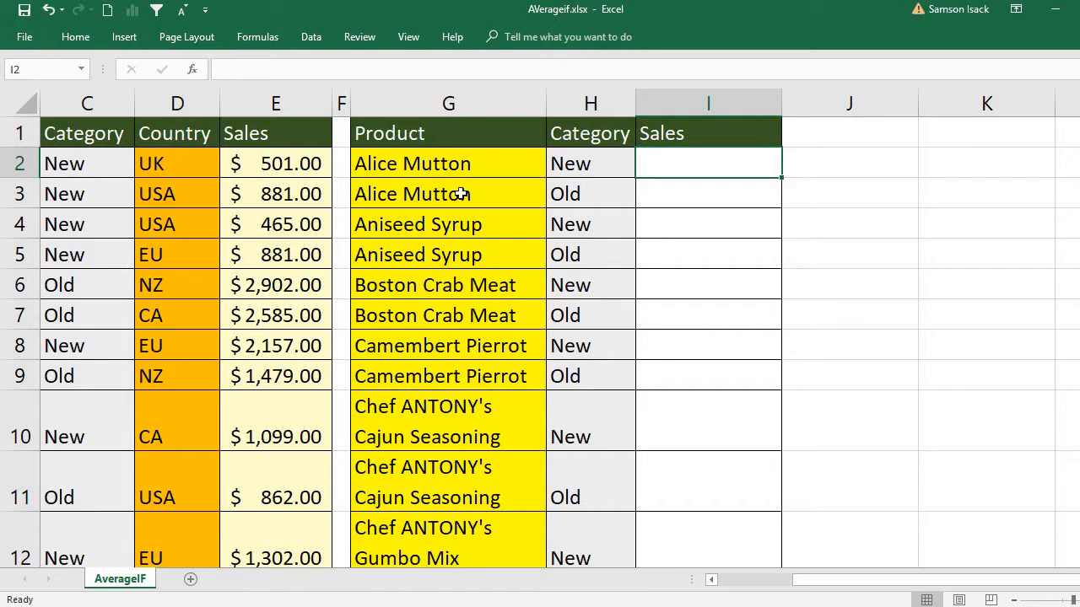
Define the workbook name PRODUCTS for the source table's Product data in A2:A278
{"action": "left_click", "coordinate": [712, 582]}
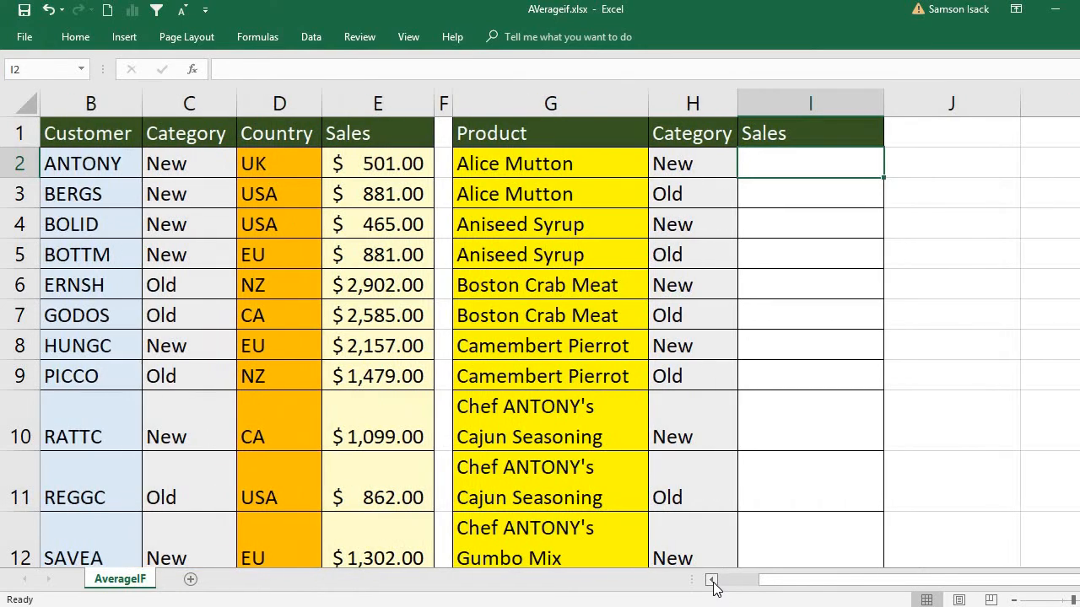
{"action": "left_click", "coordinate": [713, 581]}
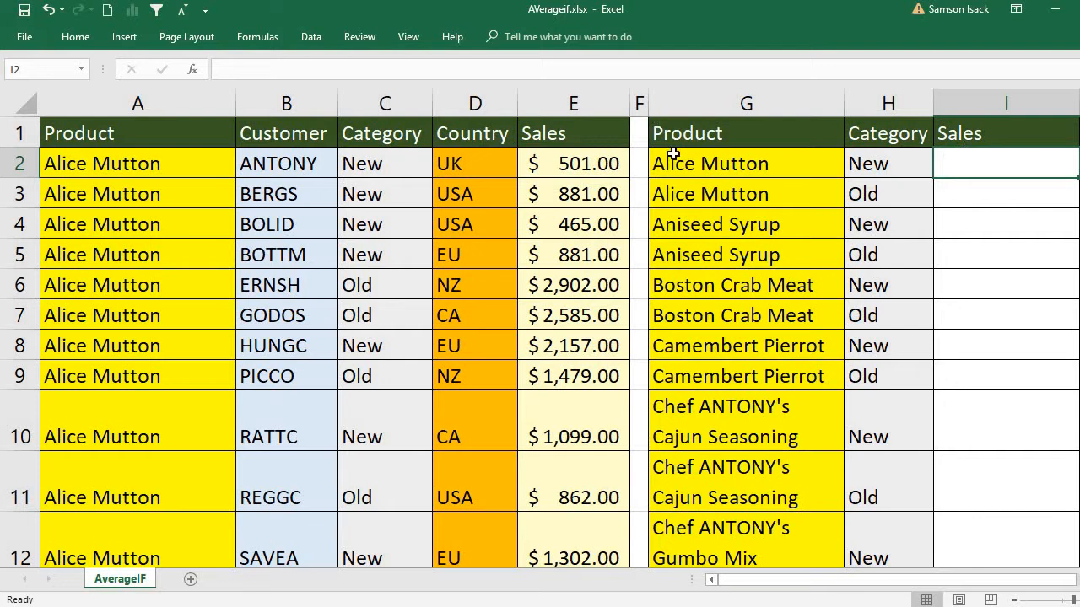
{"action": "left_click", "coordinate": [152, 166]}
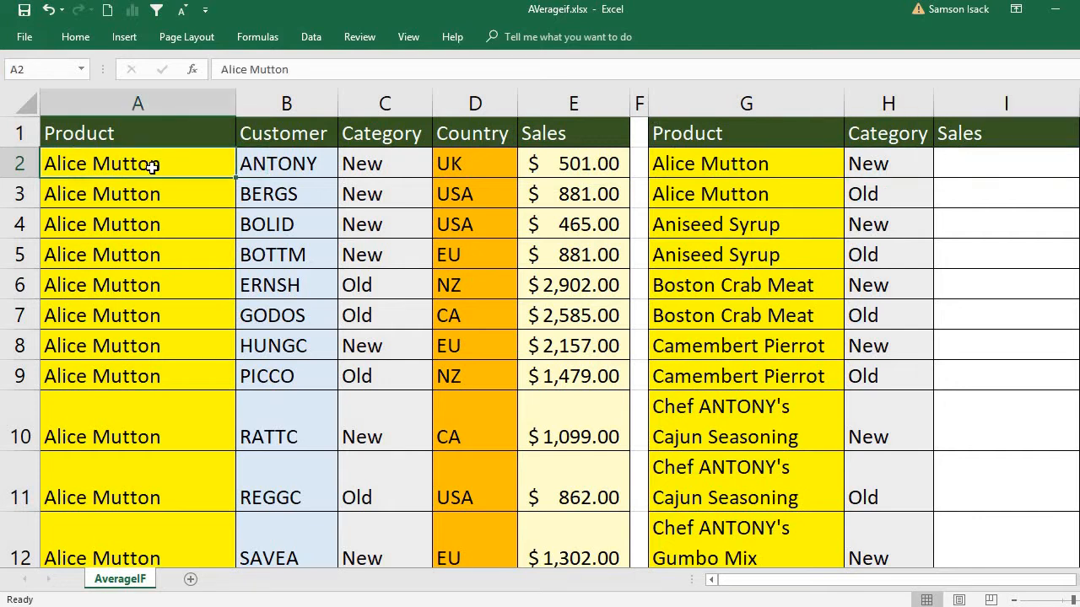
{"action": "key", "text": "shift+Down"}
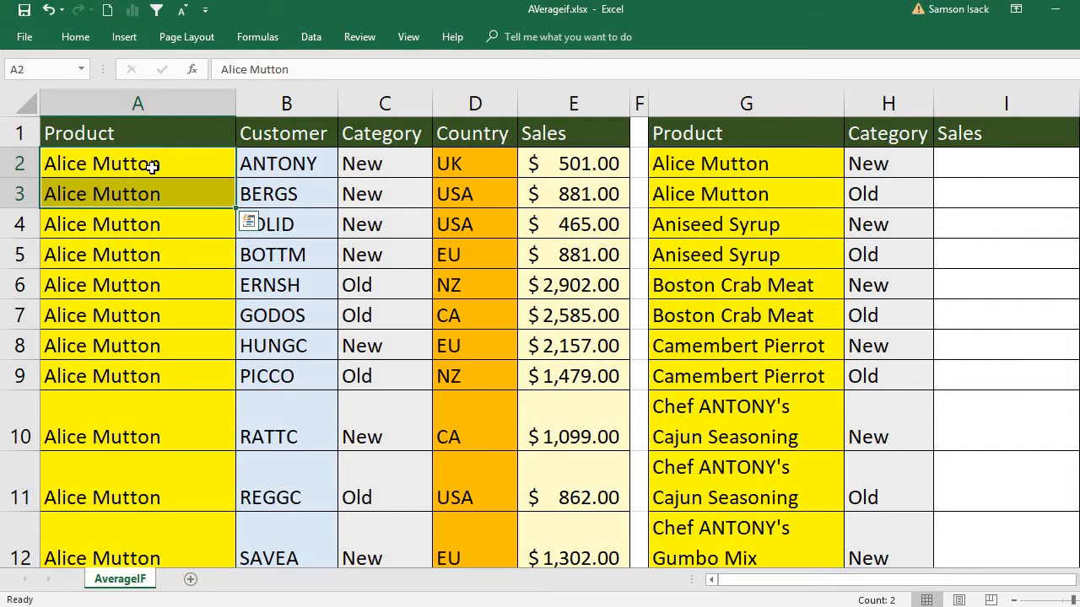
{"action": "key", "text": "ctrl+shift+Down"}
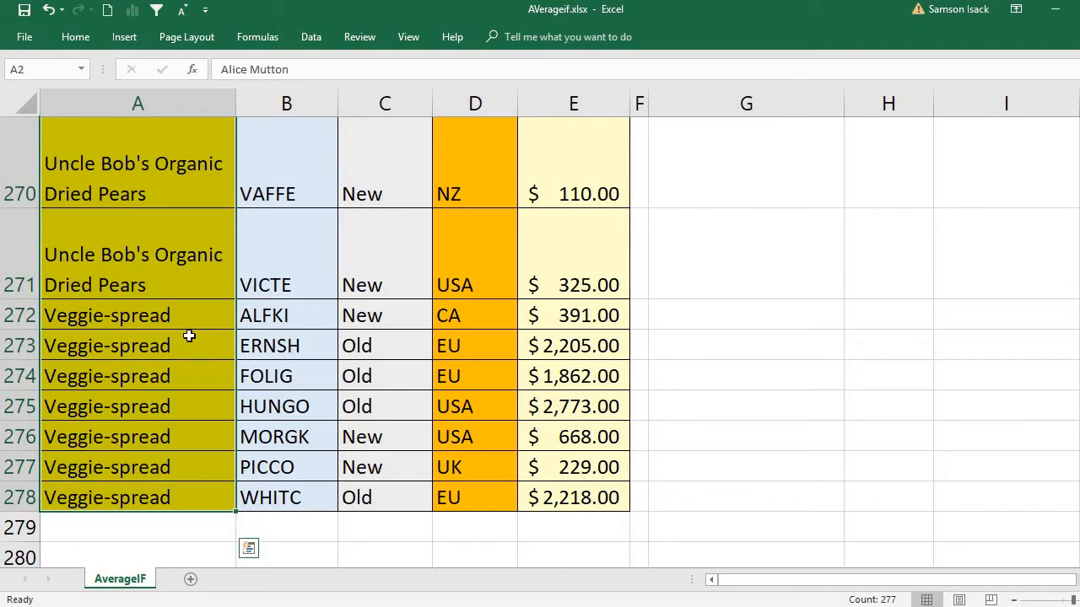
{"action": "right_click", "coordinate": [70, 374]}
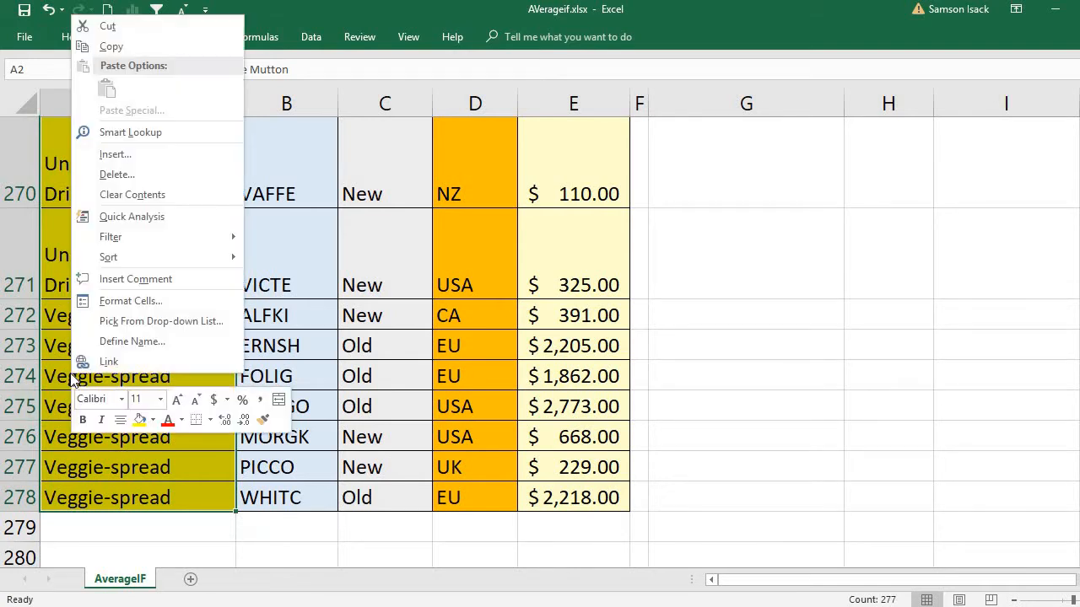
{"action": "left_click", "coordinate": [188, 349]}
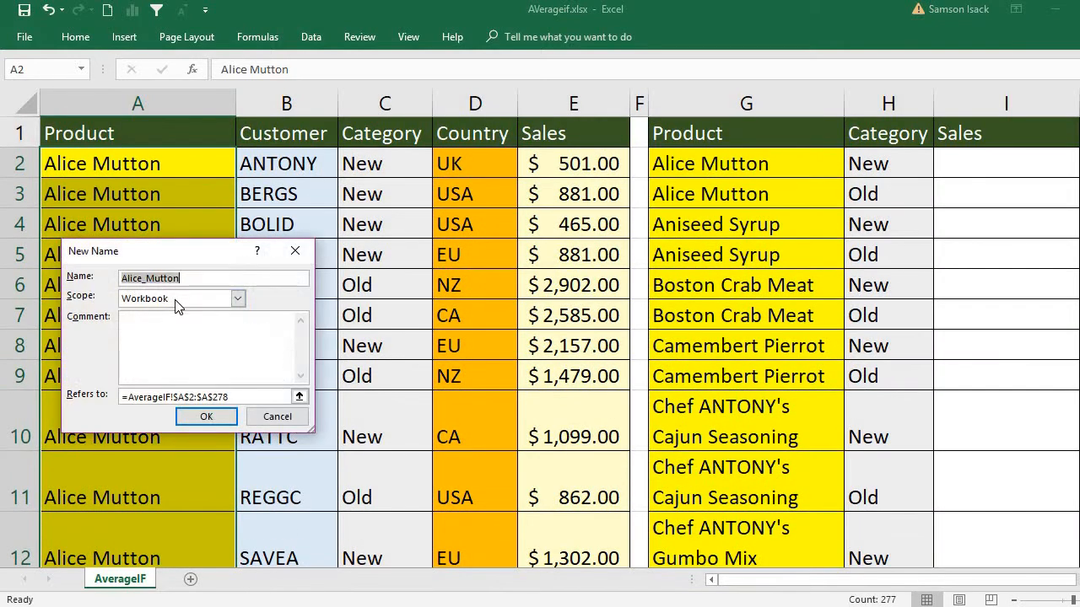
{"action": "type", "text": "pR"}
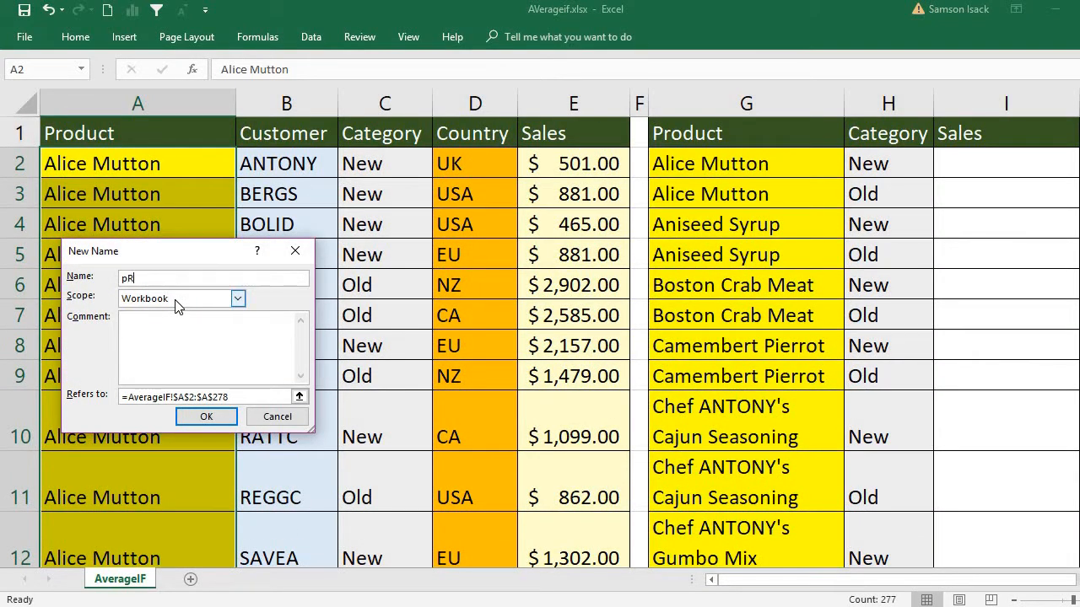
{"action": "type", "text": "ODUCTS"}
{"action": "left_click", "coordinate": [129, 277]}
{"action": "key", "text": "BackSpace"}
{"action": "type", "text": "P"}
{"action": "left_click", "coordinate": [216, 419]}
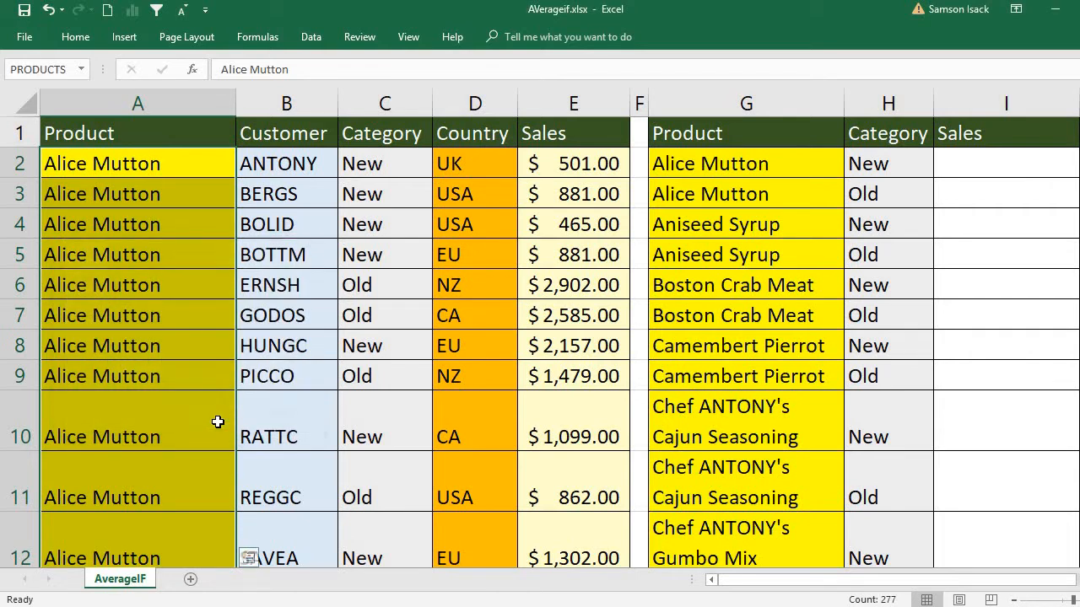
Define the workbook name CATEGORY for the source table's Category data in C2:C278
{"action": "left_click", "coordinate": [371, 162]}
{"action": "left_click_drag", "start_coordinate": [371, 163], "coordinate": [379, 250]}
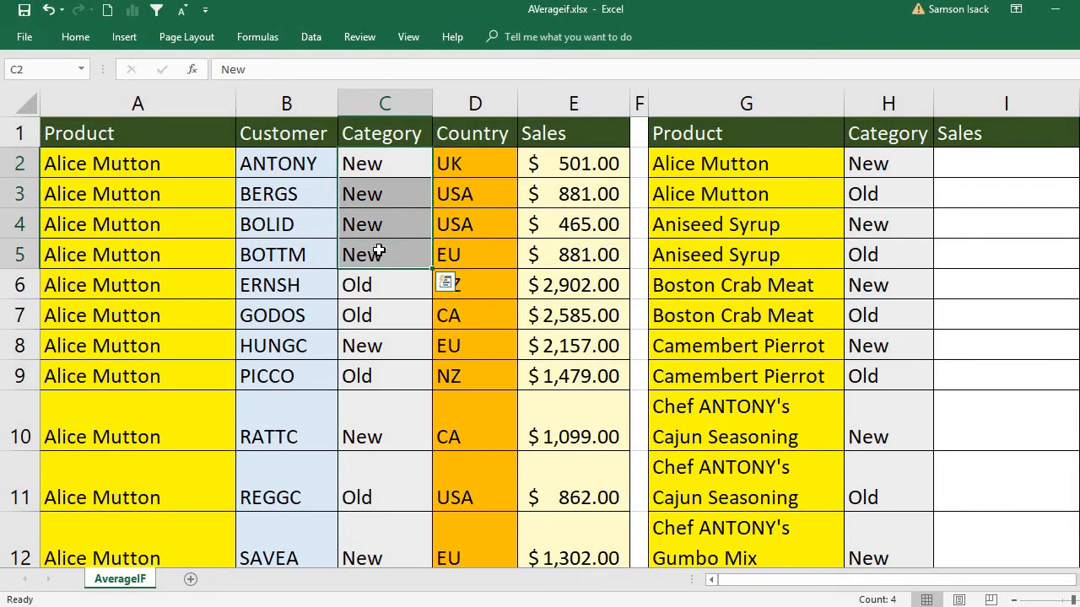
{"action": "key", "text": "ctrl+shift+Down"}
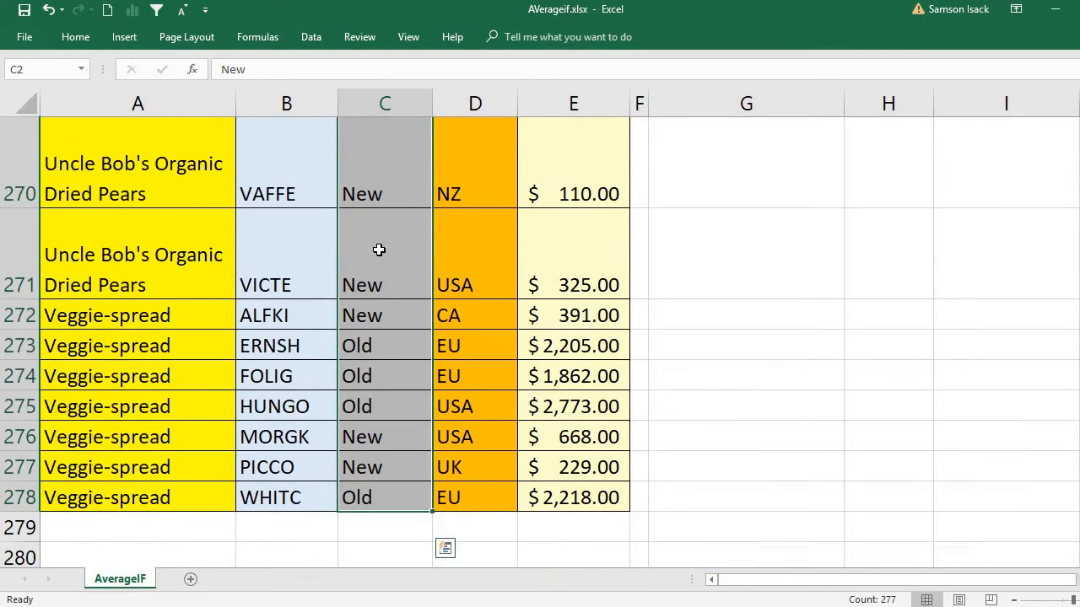
{"action": "right_click", "coordinate": [389, 246]}
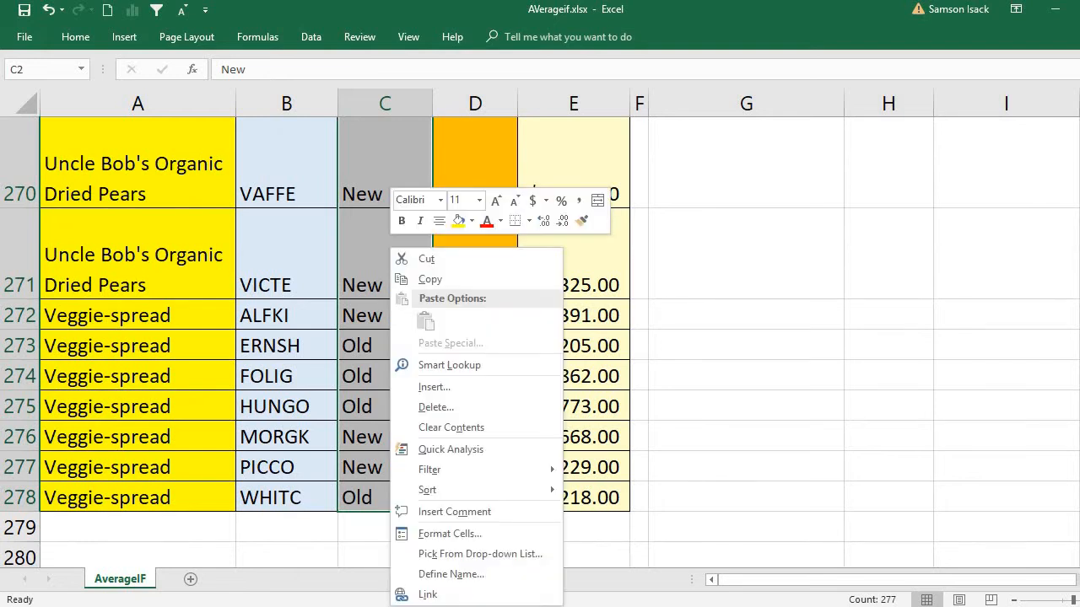
{"action": "left_click", "coordinate": [478, 574]}
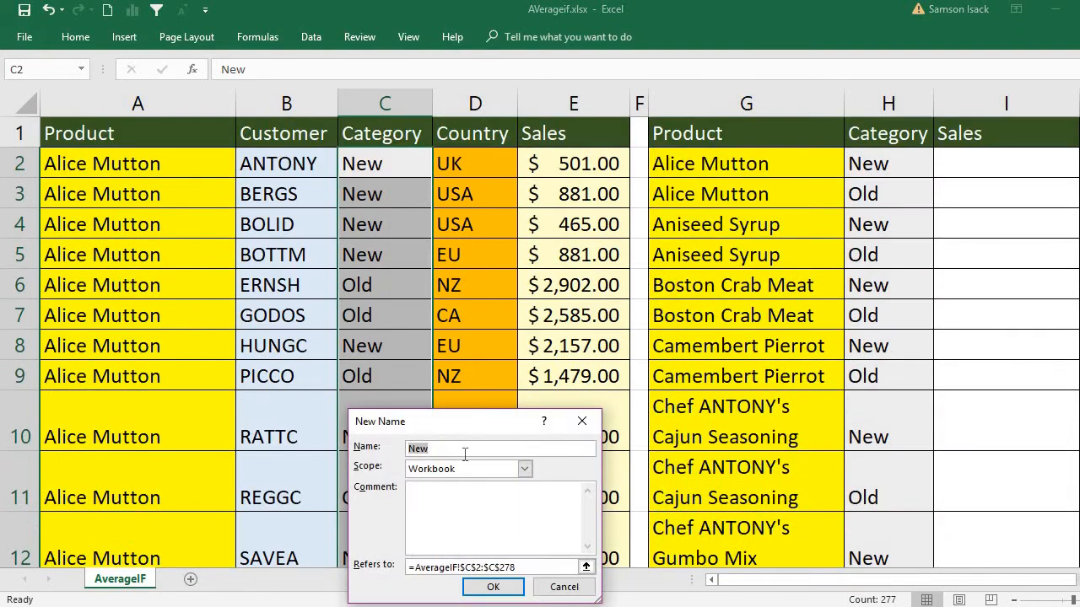
{"action": "type", "text": "CATEGORY"}
{"action": "left_click", "coordinate": [493, 587]}
Define the workbook name Sales for the source table's sales amounts in E2:E278
{"action": "left_click", "coordinate": [611, 153]}
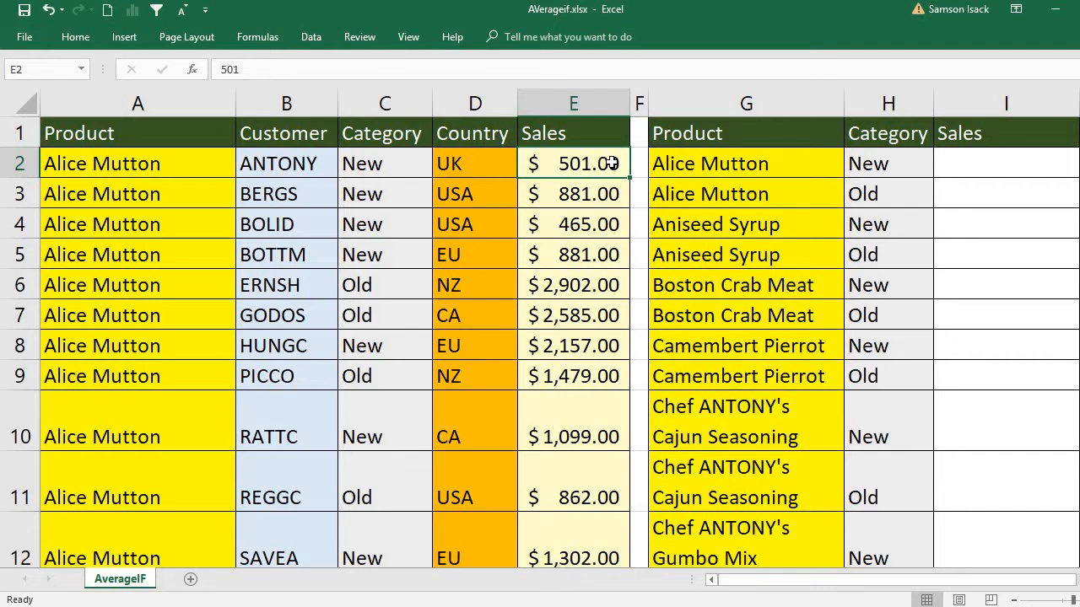
{"action": "key", "text": "ctrl+shift+Down"}
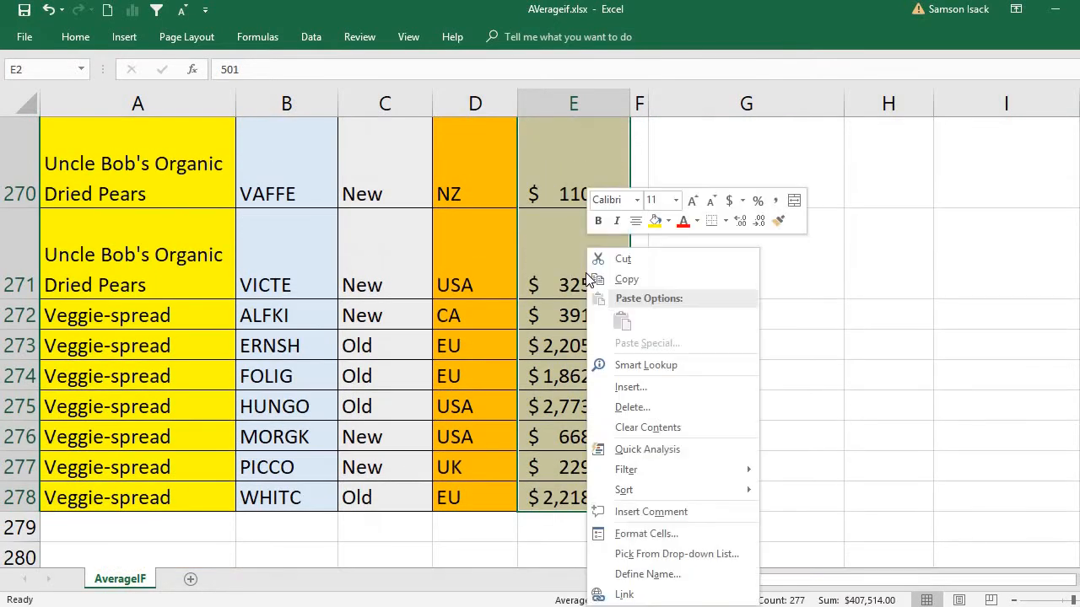
{"action": "right_click", "coordinate": [588, 272]}
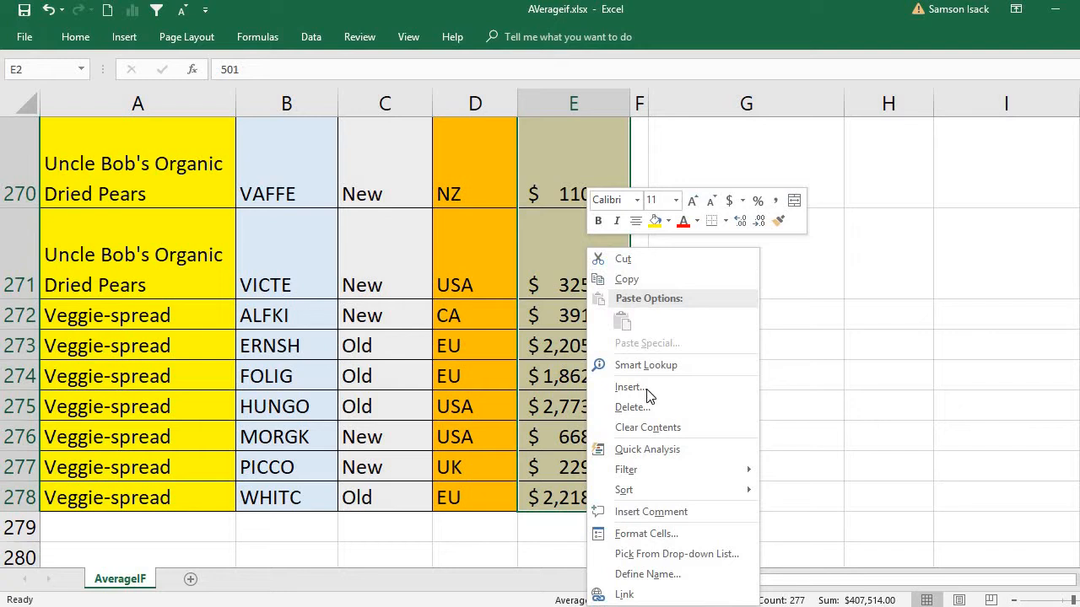
{"action": "left_click", "coordinate": [647, 578]}
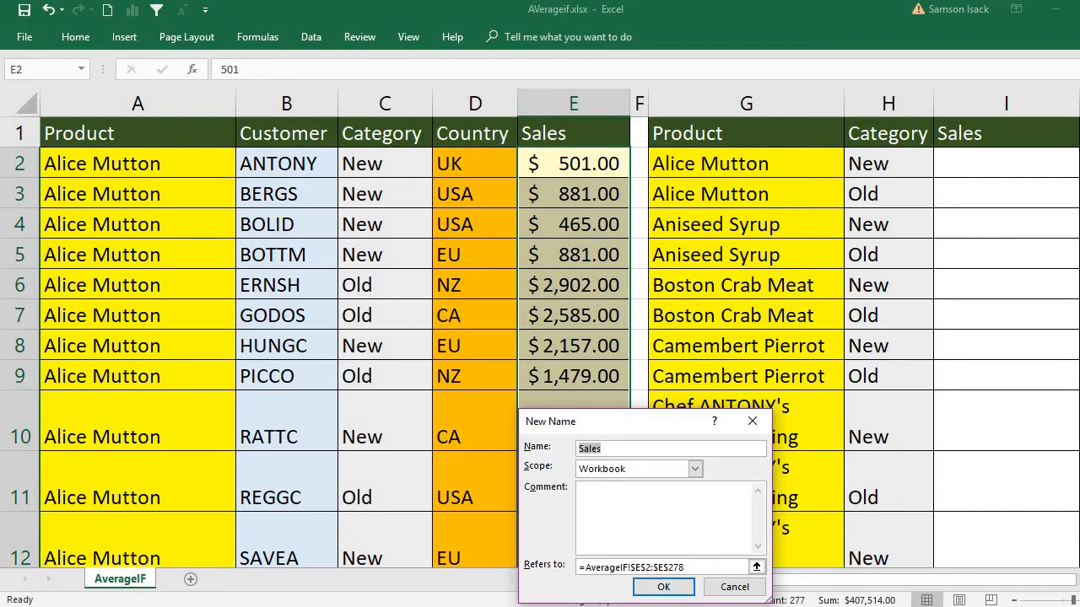
{"action": "left_click", "coordinate": [683, 586]}
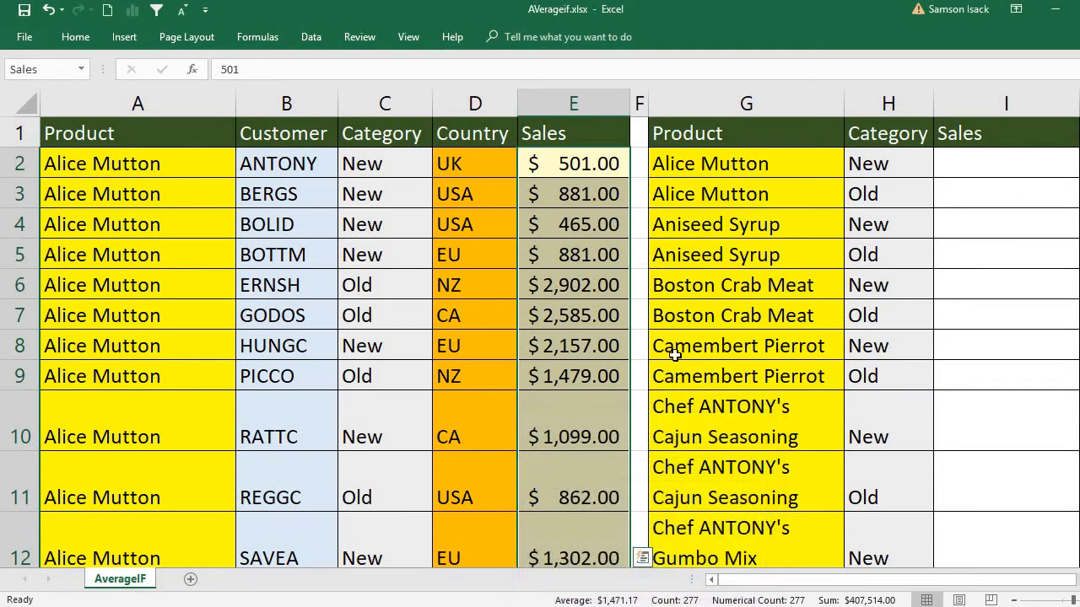
Examine the source table's Product, Category and Sales entries against the summary table's first empty Sales cell, I2
{"action": "left_click", "coordinate": [208, 164]}
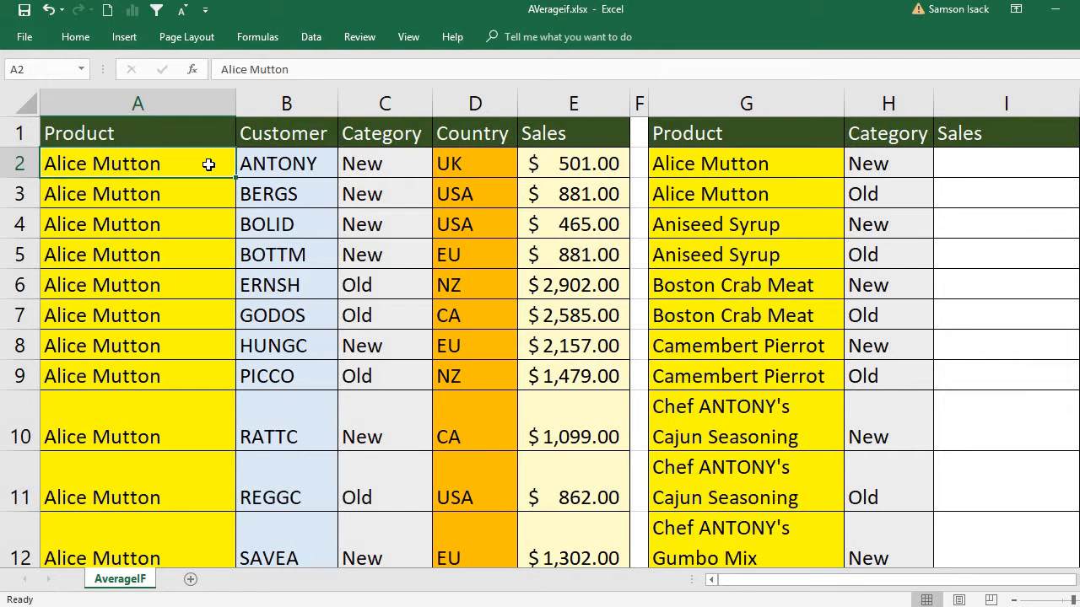
{"action": "left_click", "coordinate": [981, 164]}
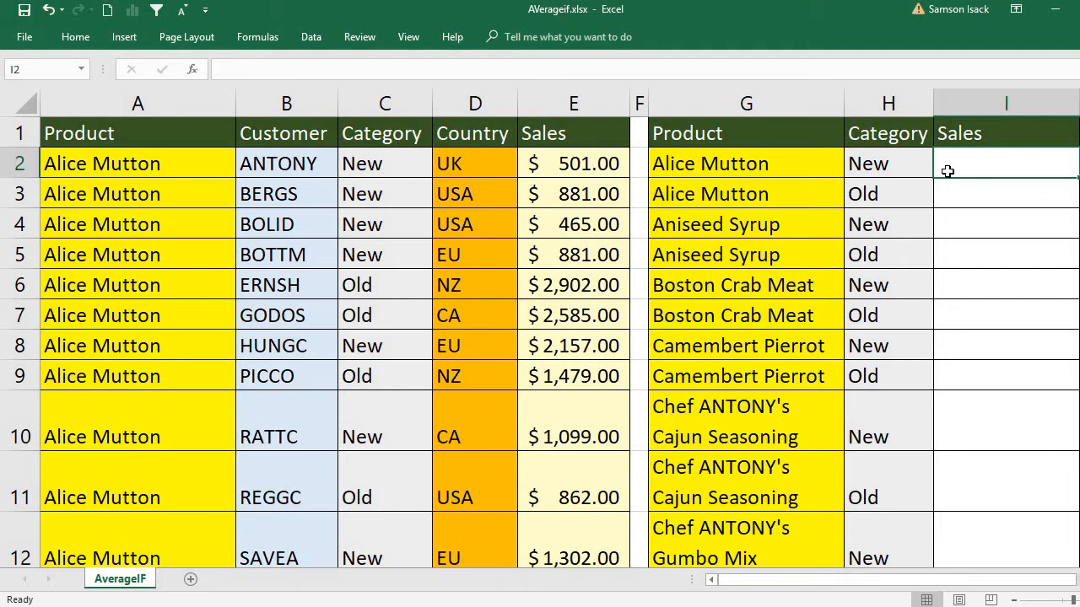
{"action": "left_click", "coordinate": [156, 165]}
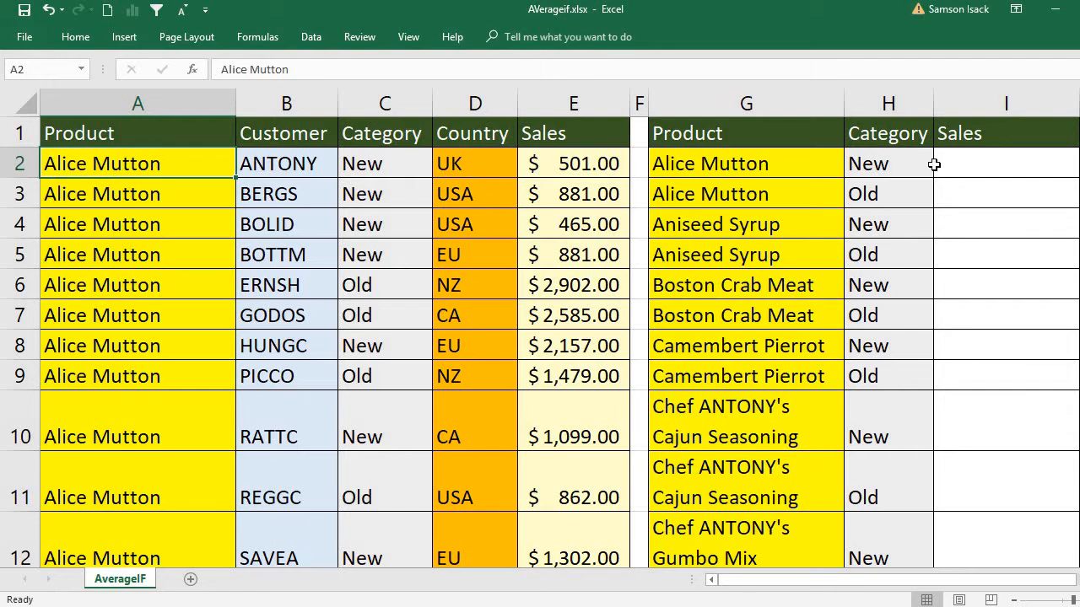
{"action": "left_click", "coordinate": [983, 157]}
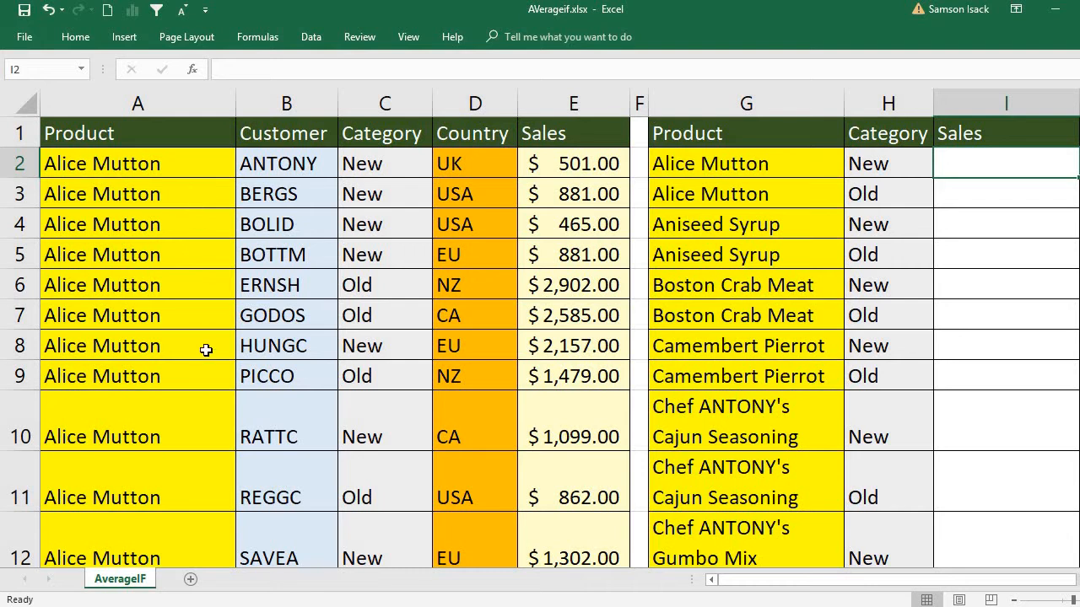
{"action": "left_click", "coordinate": [192, 162]}
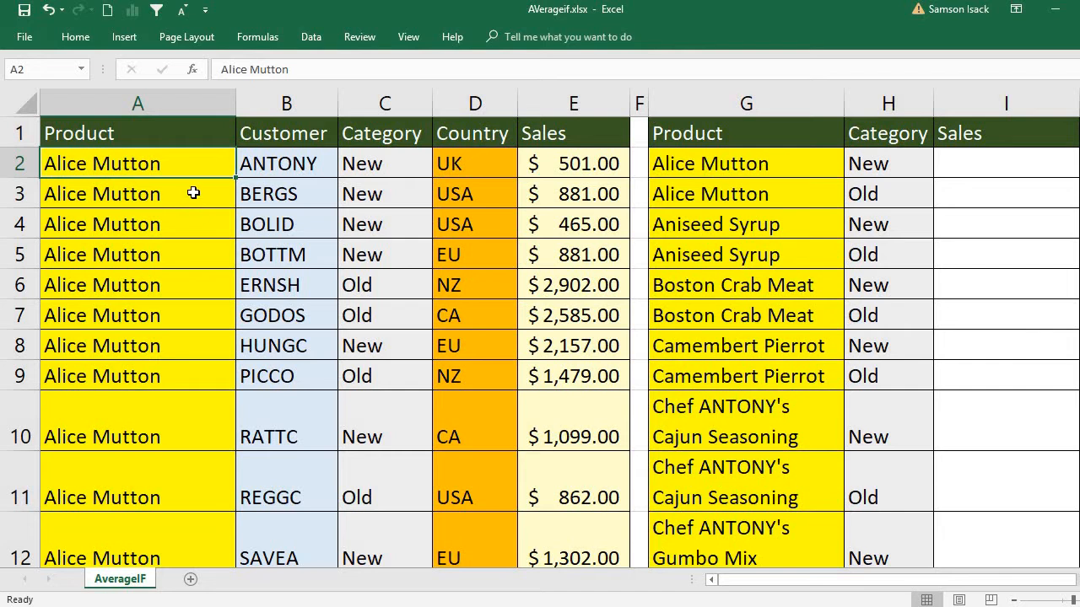
{"action": "left_click", "coordinate": [193, 193]}
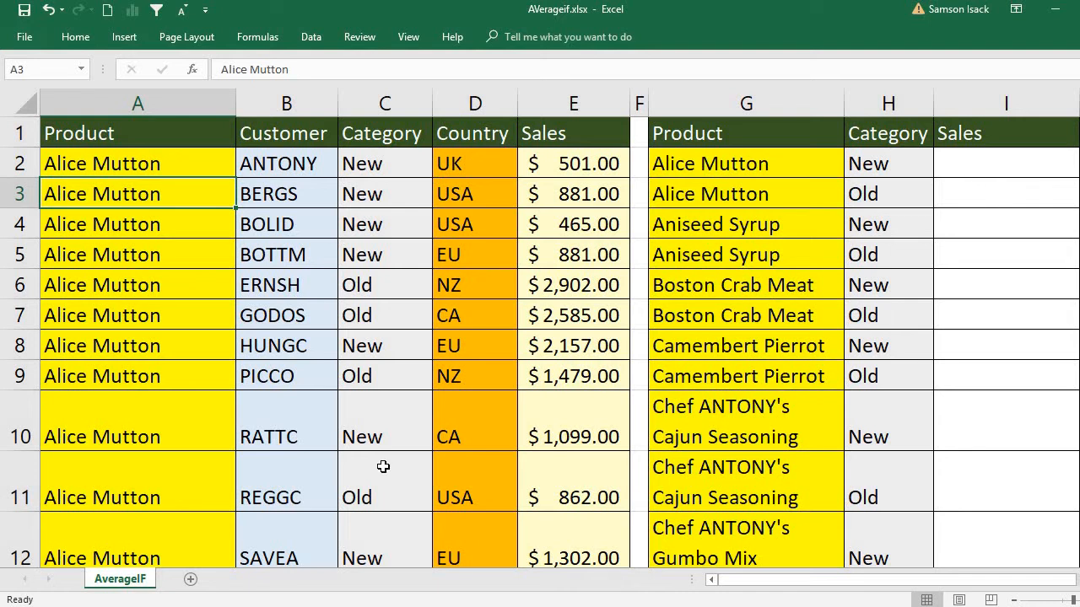
{"action": "left_click", "coordinate": [172, 156]}
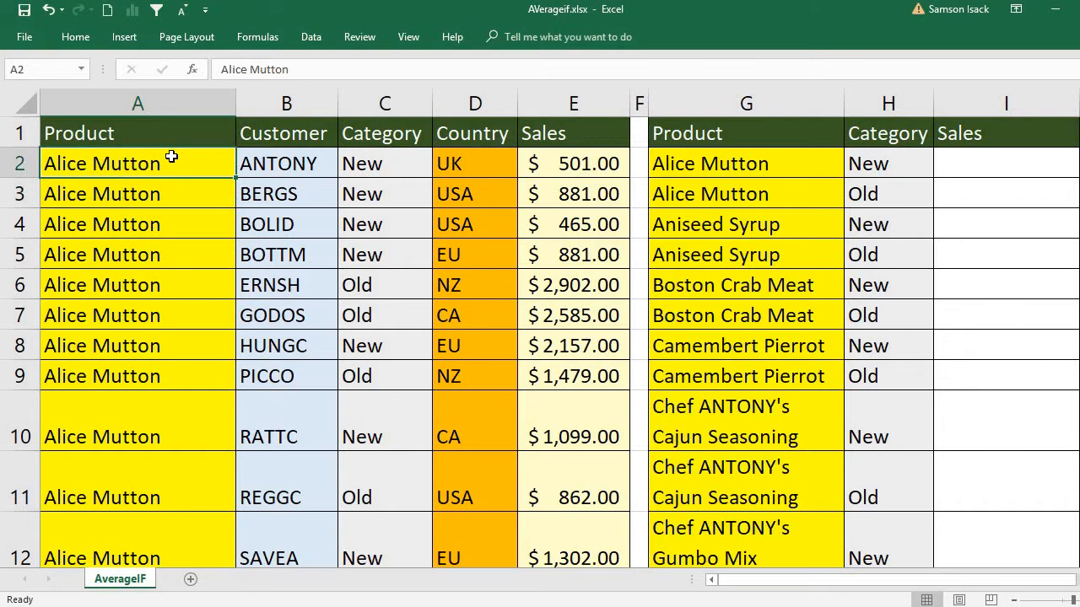
{"action": "left_click_drag", "start_coordinate": [171, 157], "coordinate": [187, 366]}
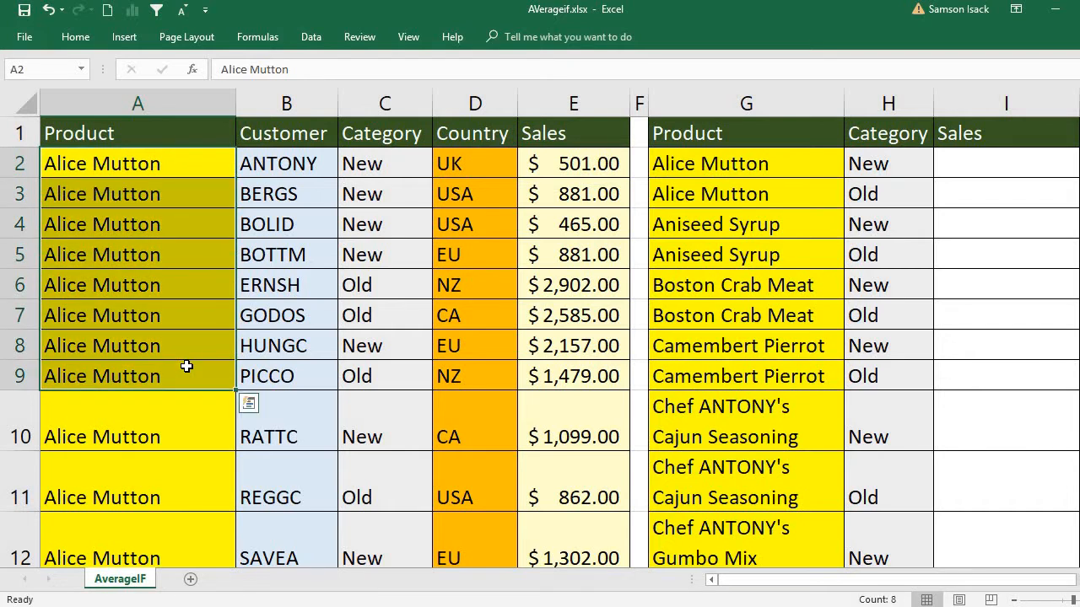
{"action": "left_click", "coordinate": [171, 172]}
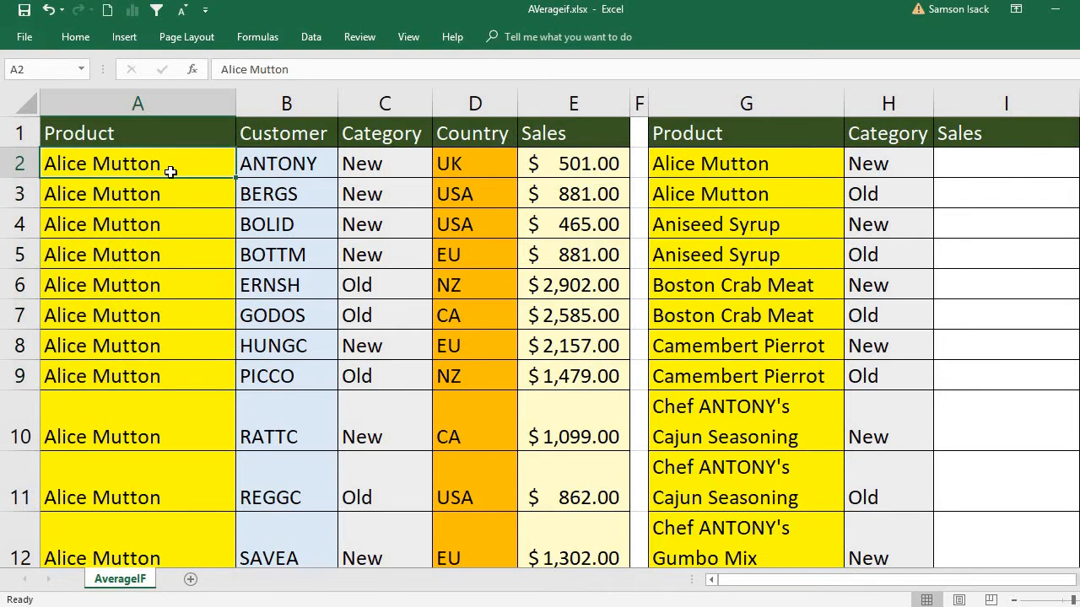
{"action": "left_click", "coordinate": [568, 163]}
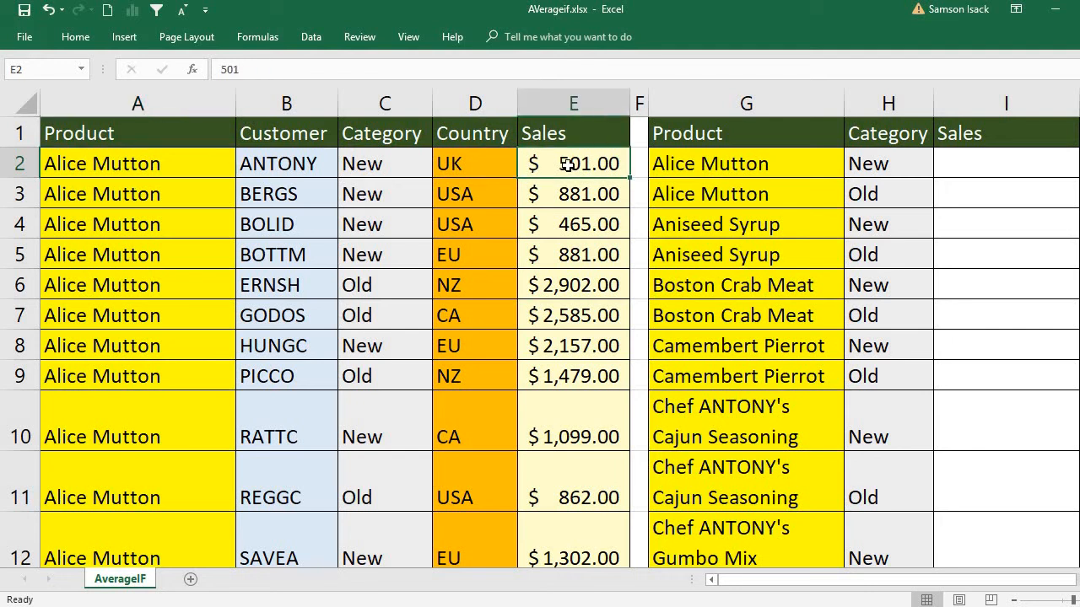
{"action": "left_click", "coordinate": [388, 171]}
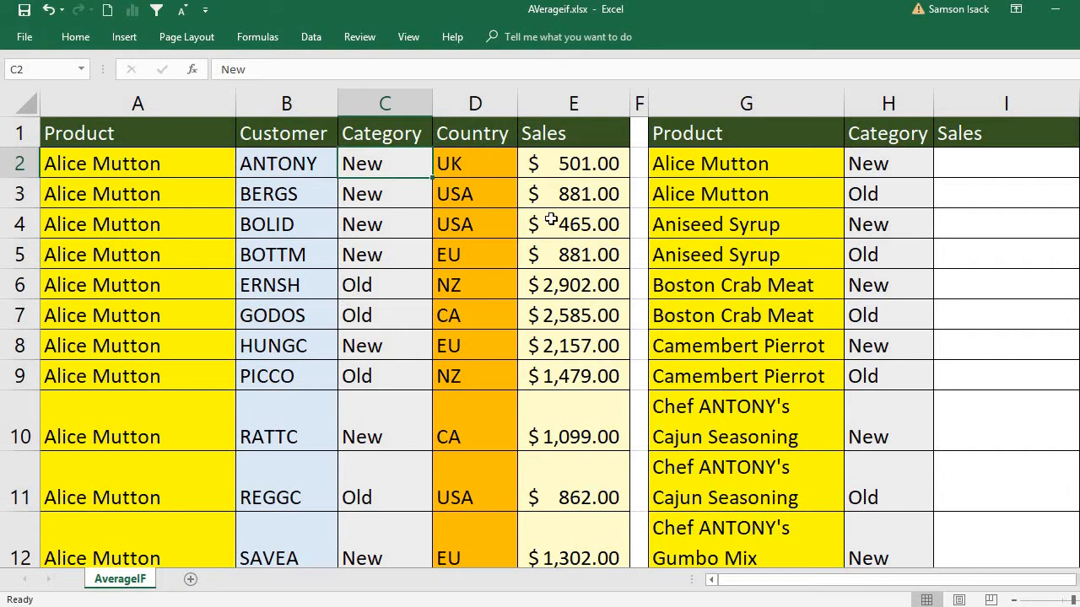
{"action": "left_click", "coordinate": [1015, 160]}
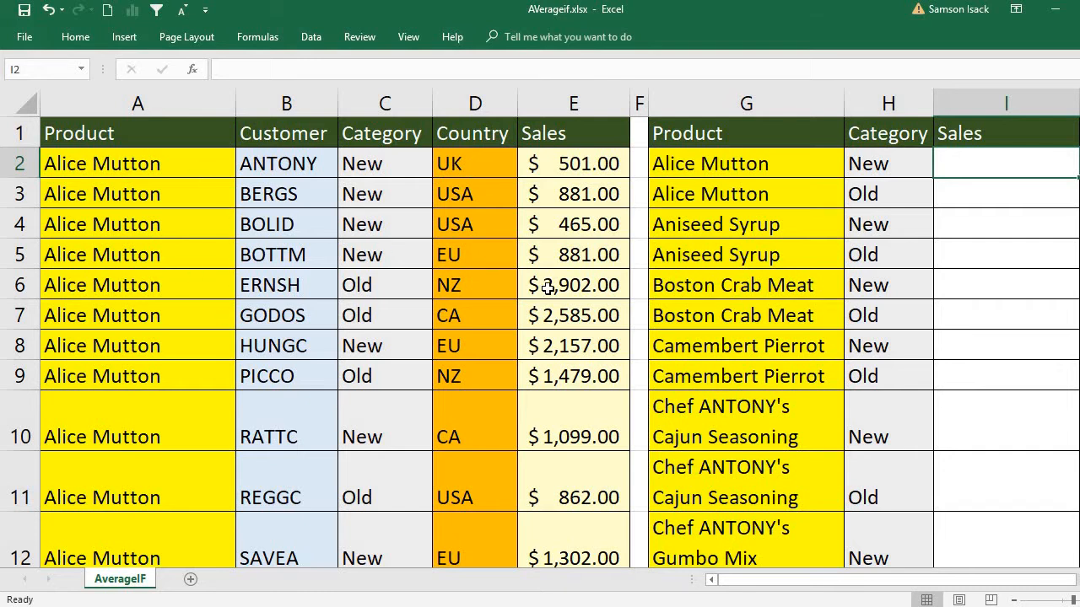
Start an AVERAGEIFS formula in the summary table's first Sales cell, I2
{"action": "left_click", "coordinate": [1061, 271]}
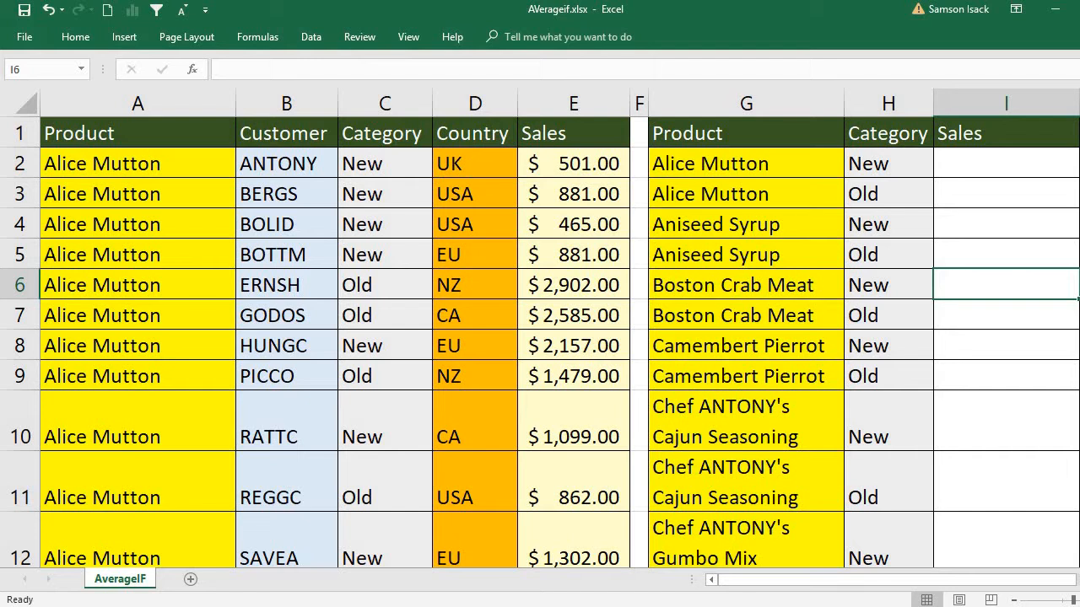
{"action": "scroll", "coordinate": [899, 362], "scroll_direction": "right", "scroll_amount": 2}
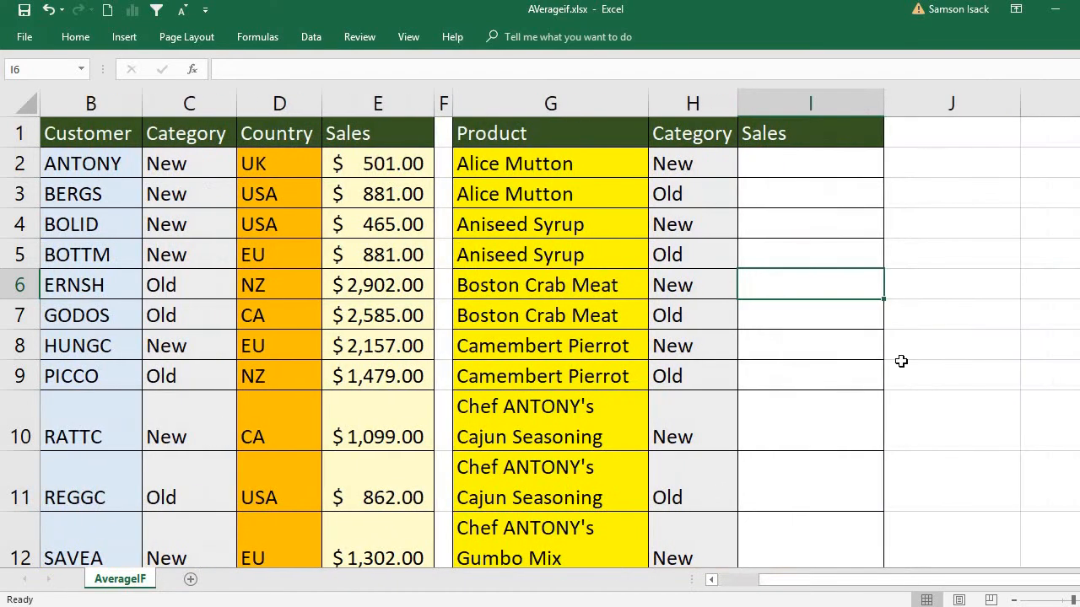
{"action": "left_click", "coordinate": [785, 158]}
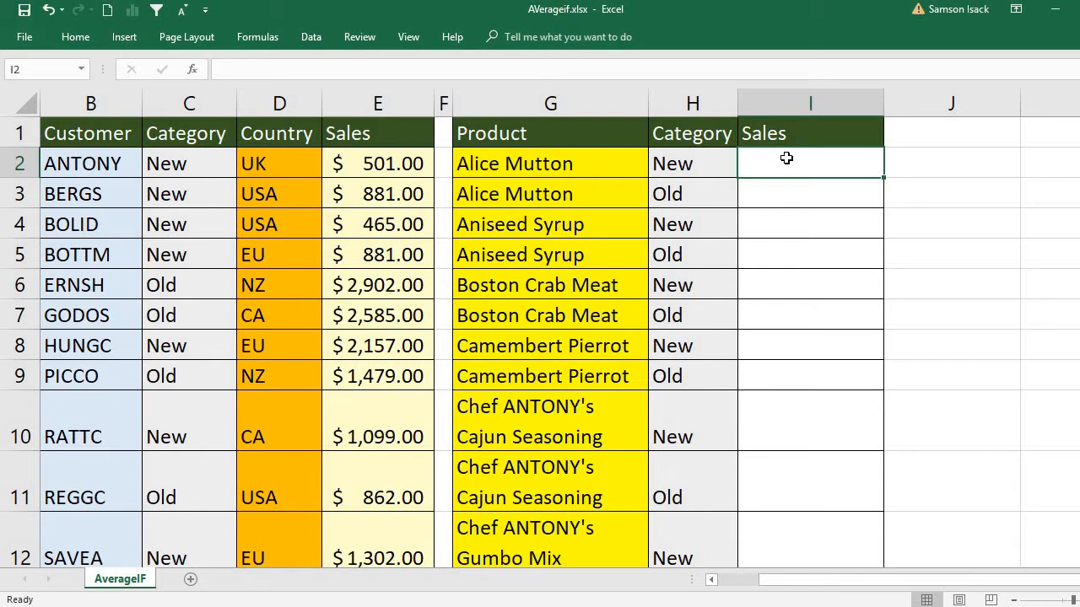
{"action": "type", "text": "=A"}
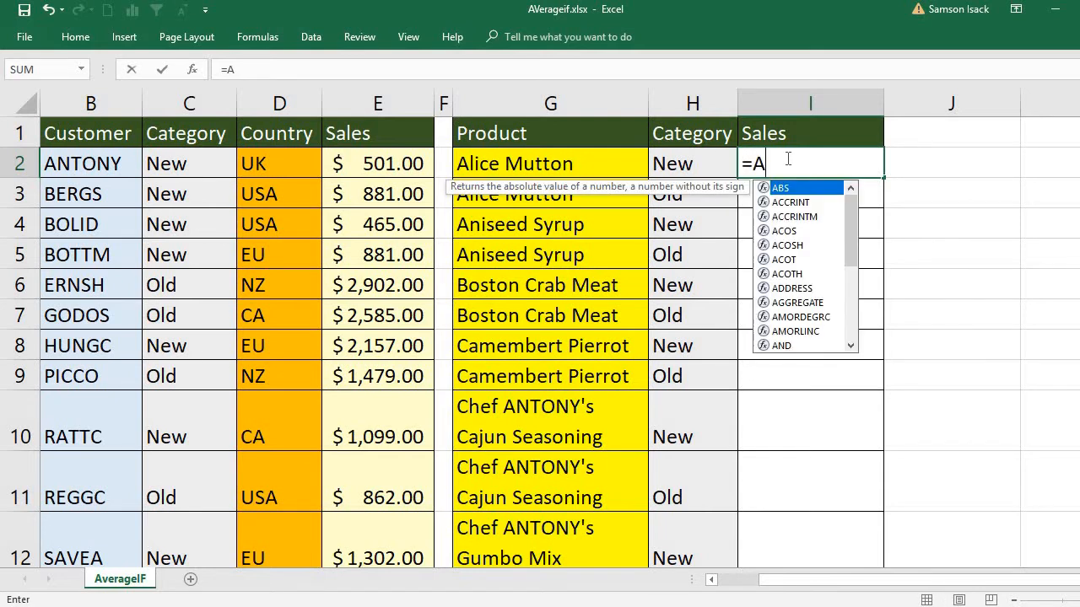
{"action": "type", "text": "VERA"}
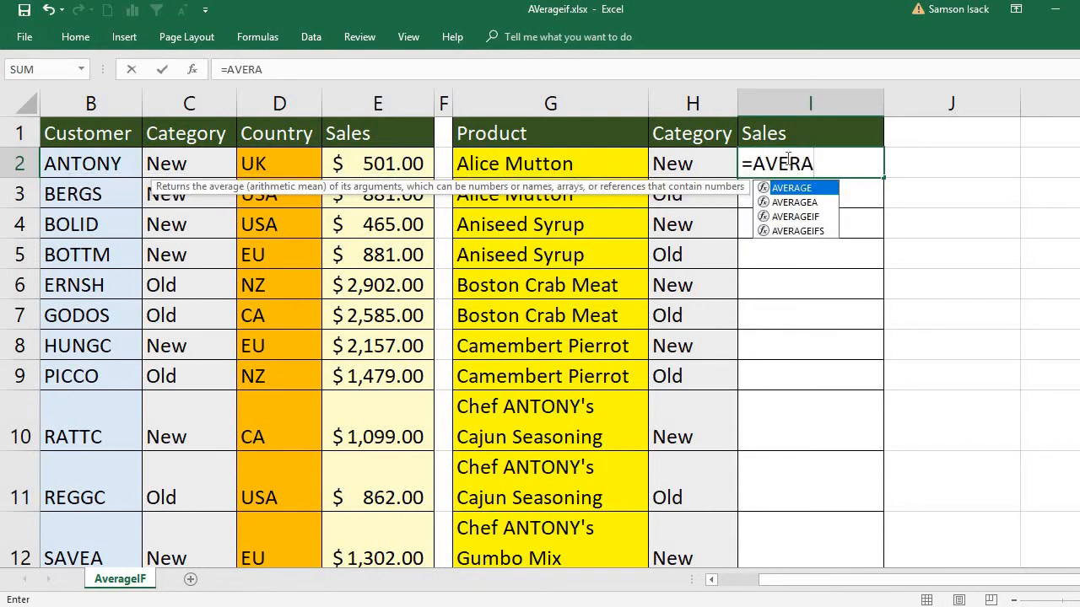
{"action": "type", "text": "GEIF"}
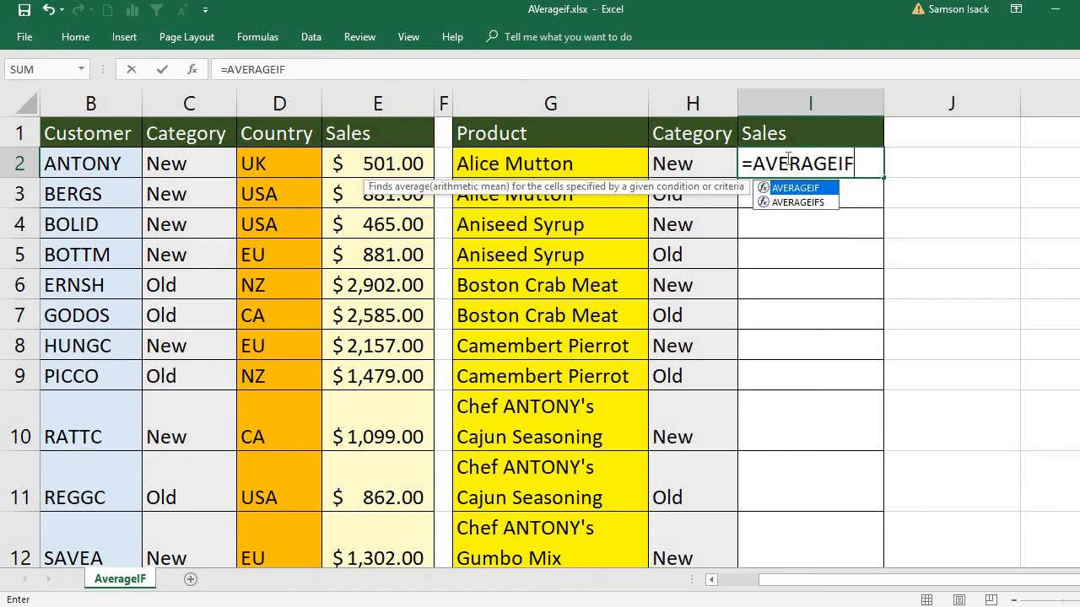
{"action": "type", "text": "S("}
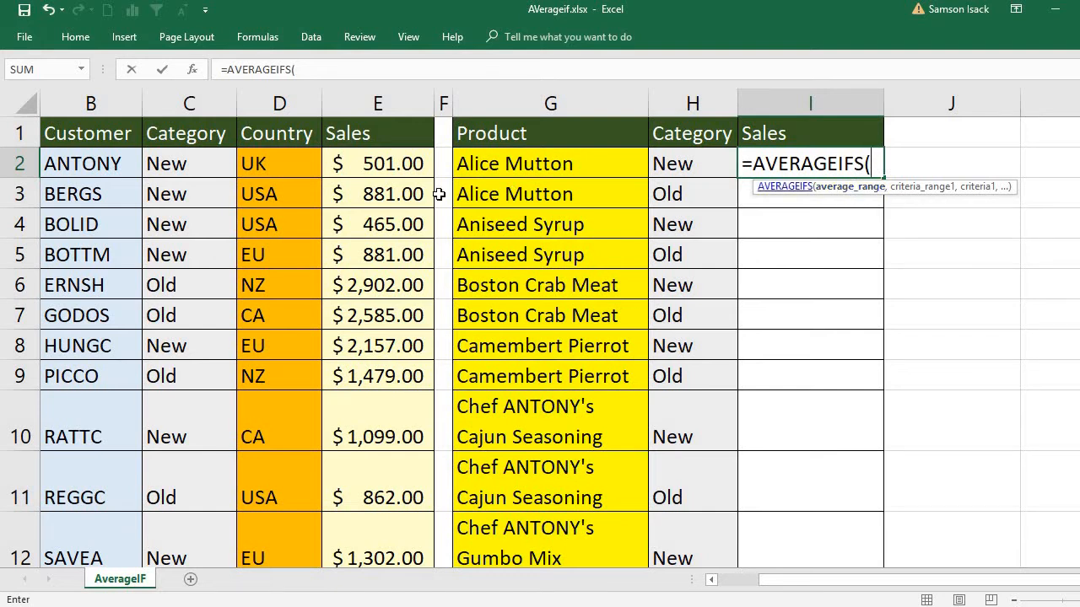
Select the source table's sales amounts in E2:E278 as the AVERAGEIFS average range
{"action": "left_click", "coordinate": [414, 164]}
{"action": "left_click_drag", "start_coordinate": [413, 165], "coordinate": [402, 583]}
{"action": "key", "text": "ctrl+shift+Down"}
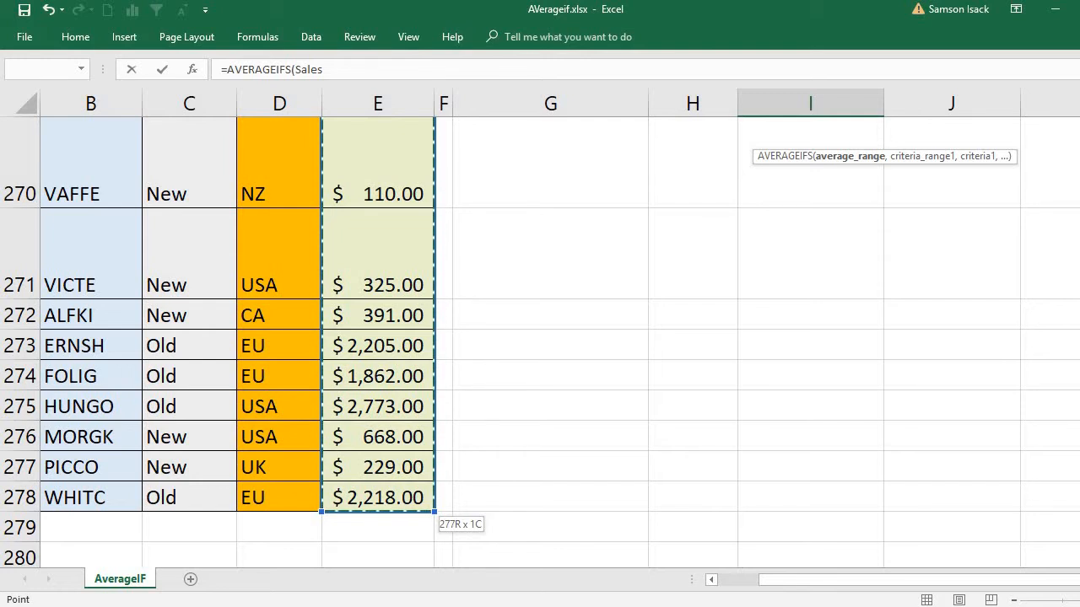
{"action": "scroll", "coordinate": [540, 338], "scroll_direction": "up", "scroll_amount": 20}
{"action": "scroll", "coordinate": [540, 338], "scroll_direction": "up", "scroll_amount": 7}
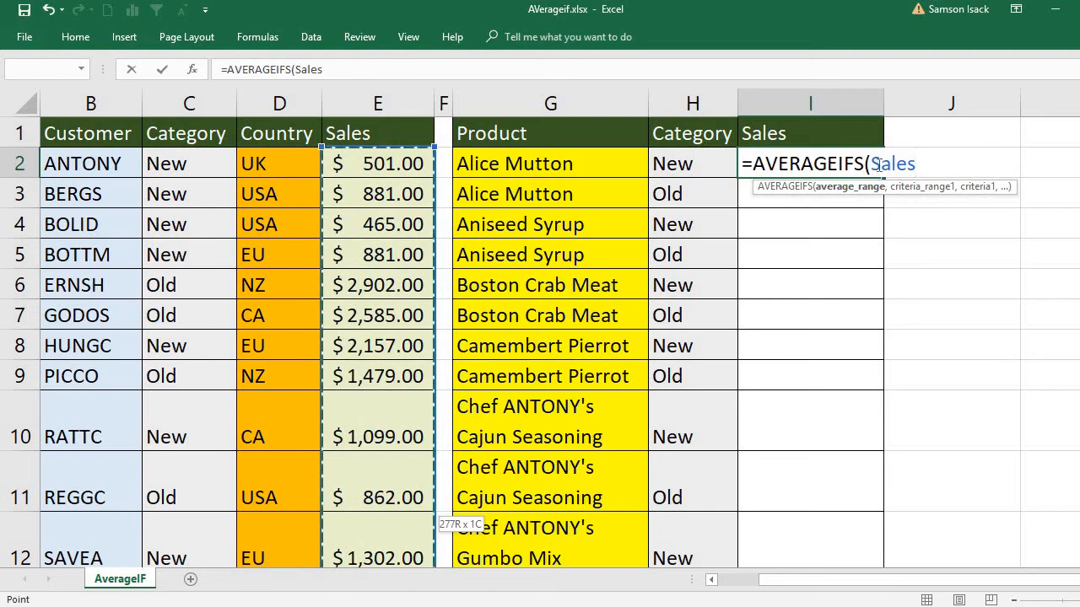
Replace the formula's average range reference by entering the defined name Sales
{"action": "double_click", "coordinate": [923, 166]}
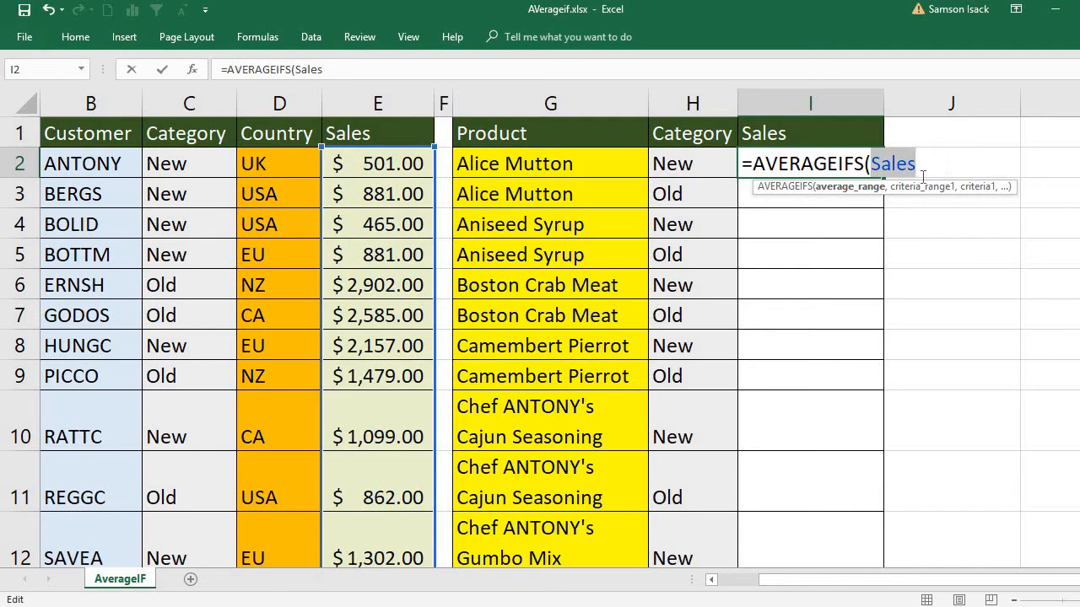
{"action": "type", "text": "sA"}
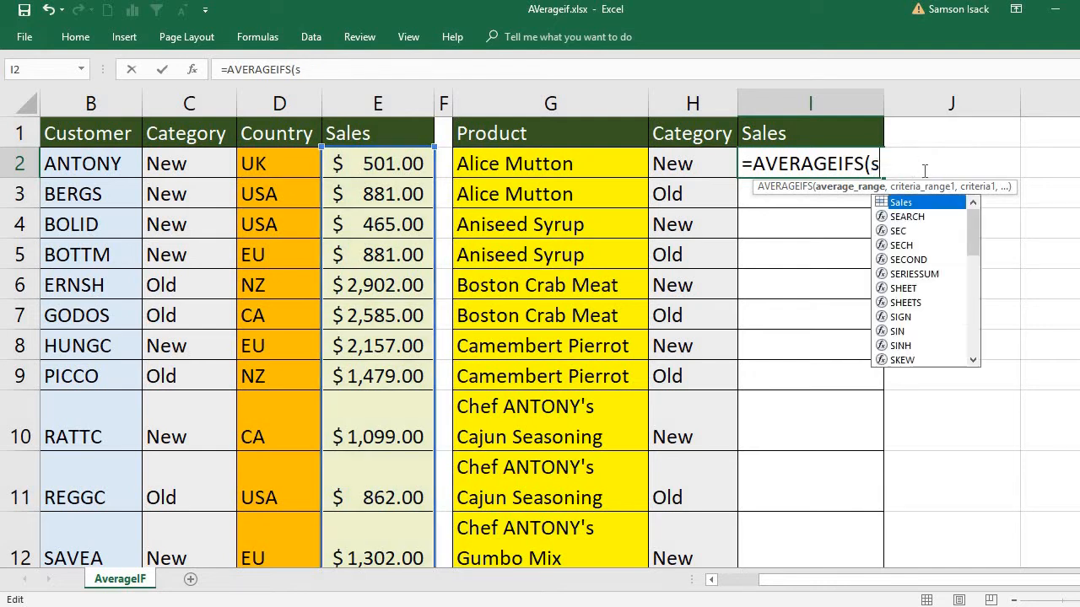
{"action": "key", "text": "BackSpace"}
{"action": "key", "text": "BackSpace"}
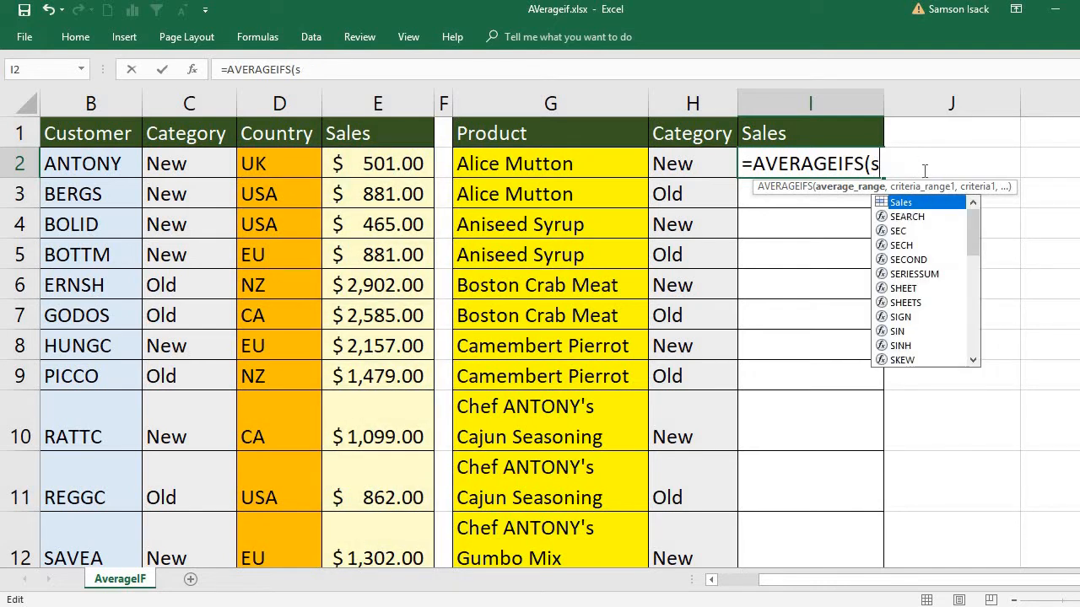
{"action": "type", "text": "SA"}
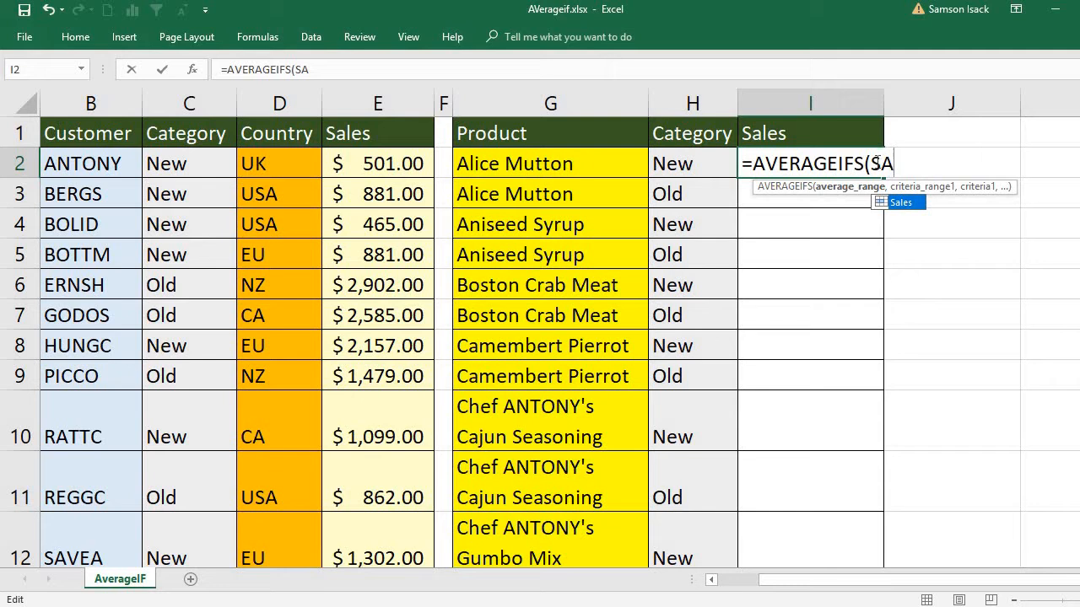
{"action": "double_click", "coordinate": [896, 202]}
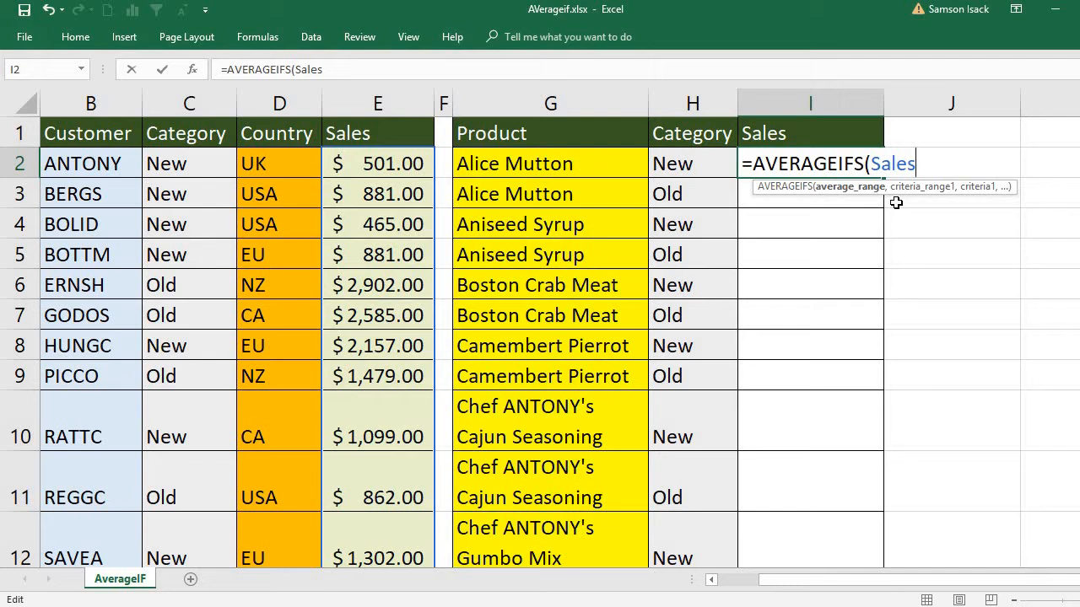
{"action": "type", "text": ","}
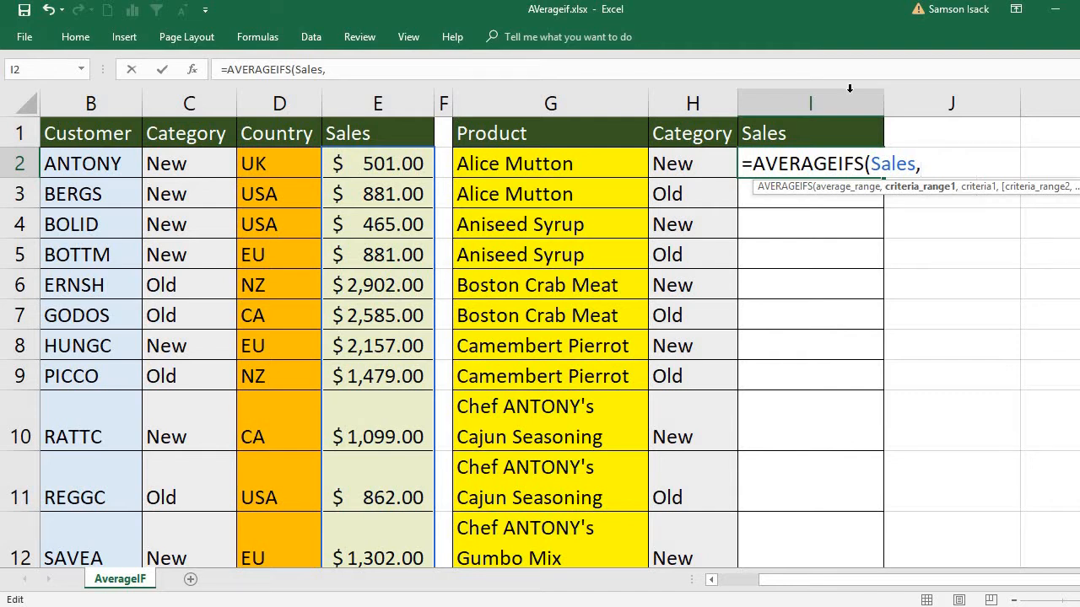
{"action": "left_click", "coordinate": [537, 162]}
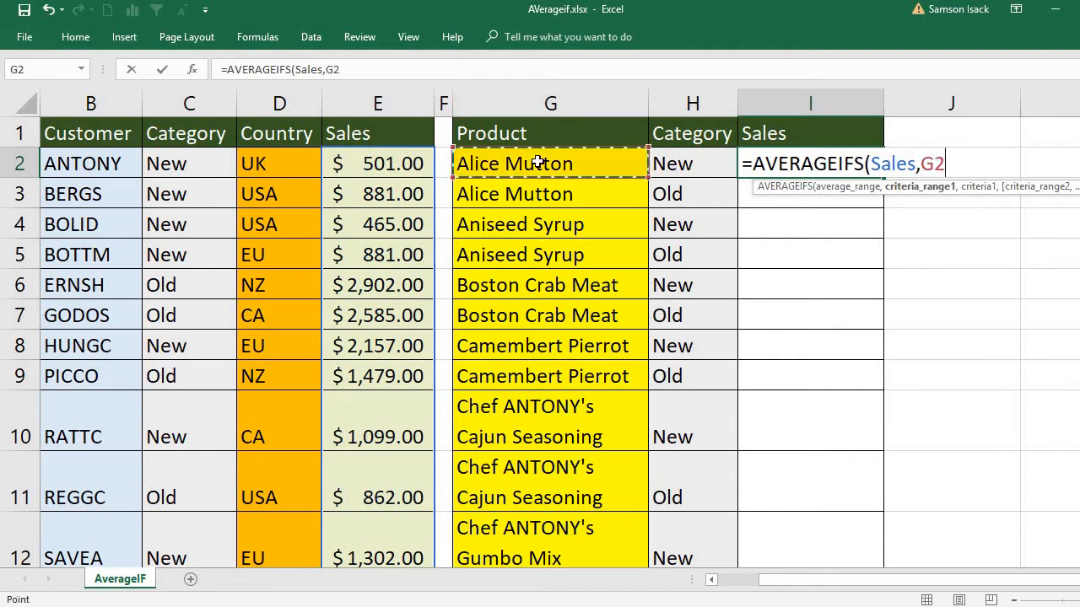
{"action": "key", "text": "BackSpace"}
{"action": "key", "text": "BackSpace"}
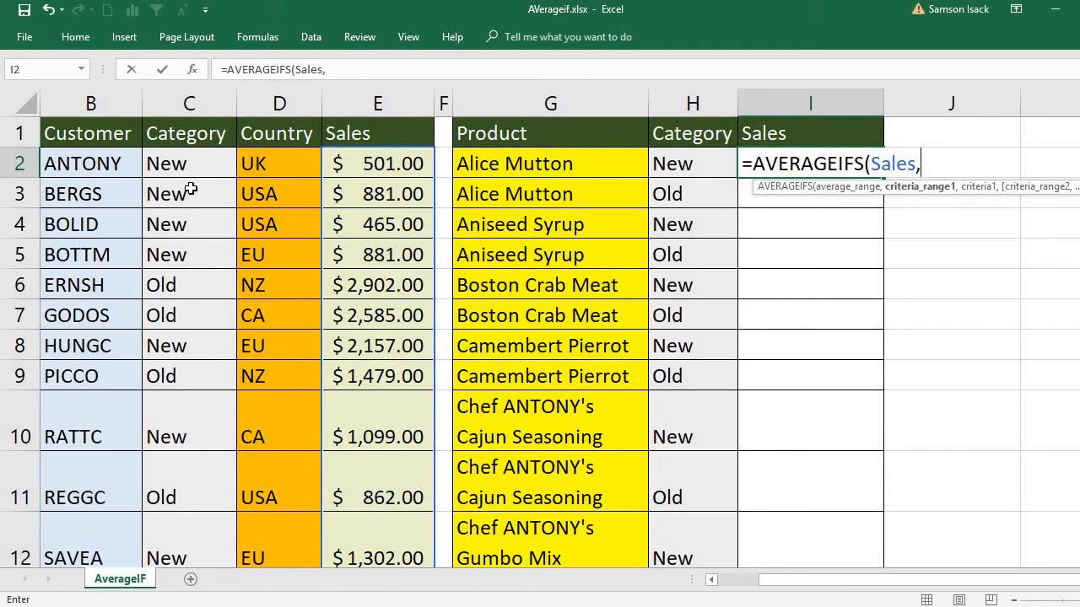
Set the first criteria range to the source table's Product data in A2:A278, the named range PRODUCTS
{"action": "left_click", "coordinate": [711, 580]}
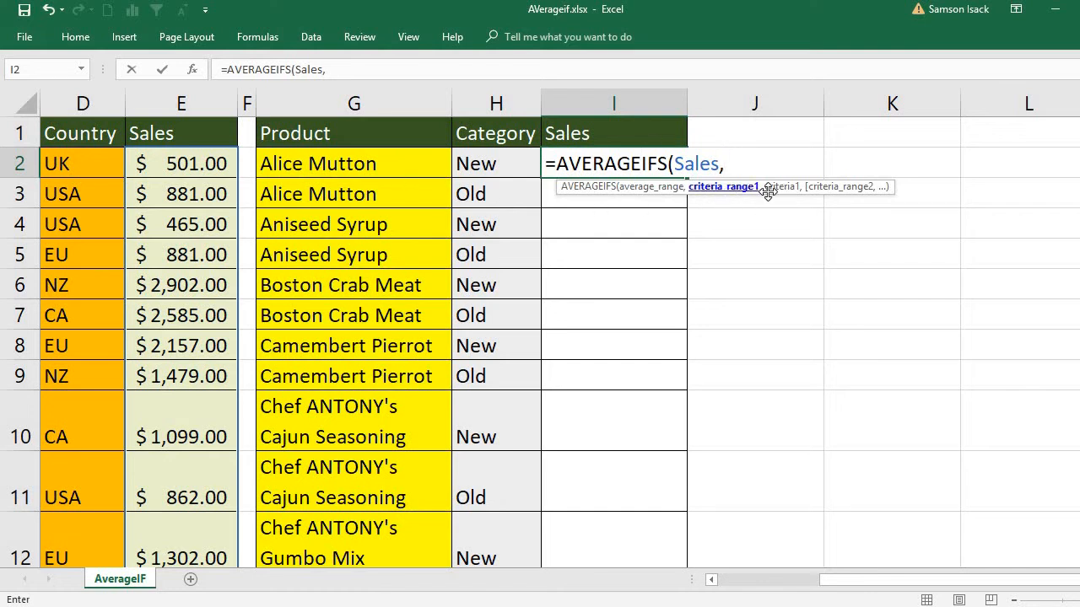
{"action": "left_click", "coordinate": [711, 581]}
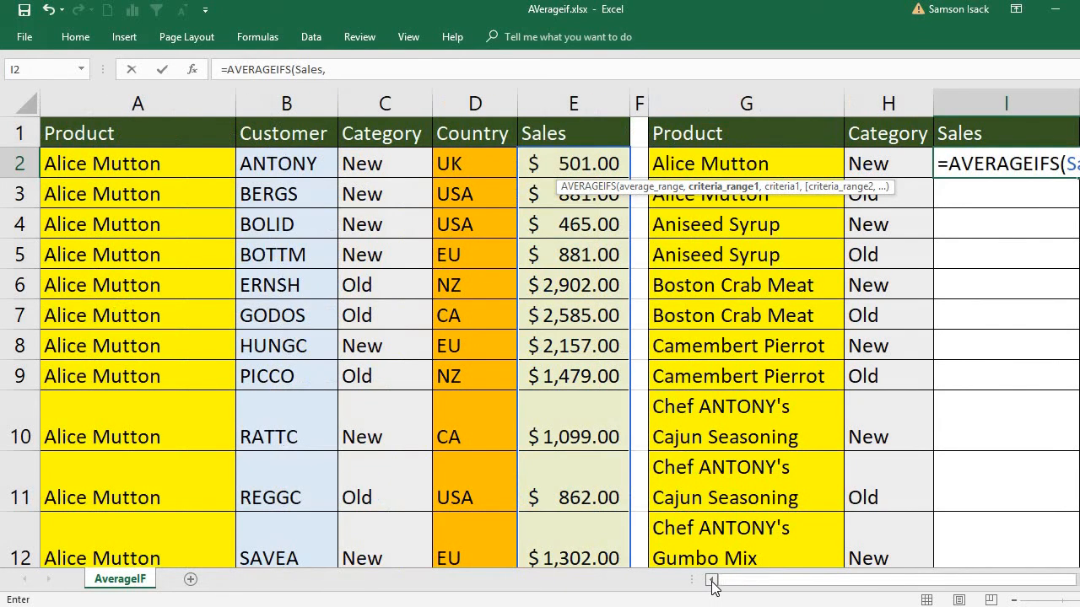
{"action": "left_click_drag", "start_coordinate": [149, 160], "coordinate": [169, 477]}
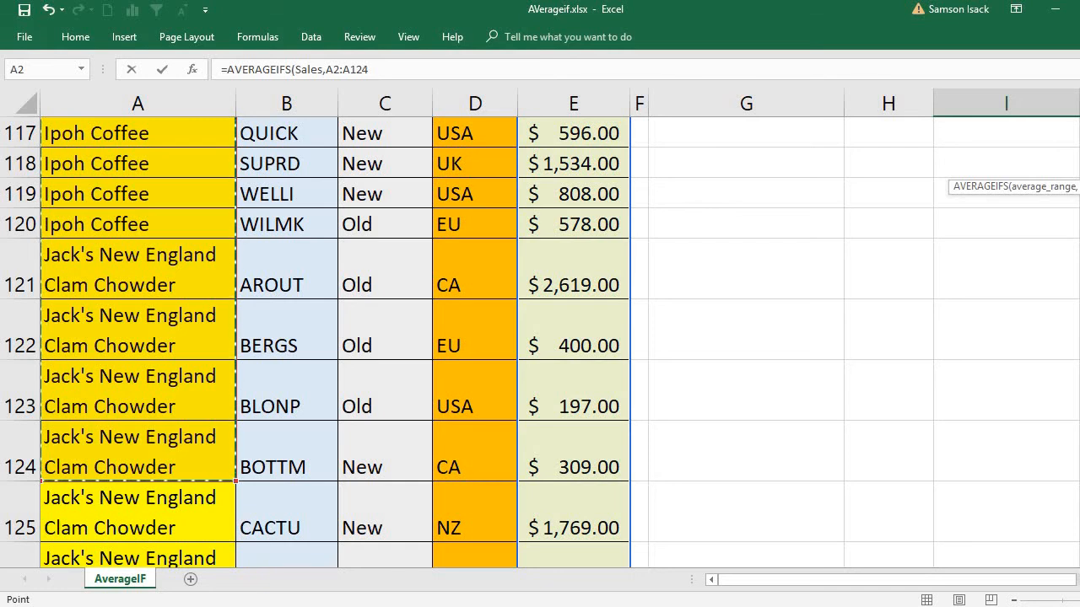
{"action": "key", "text": "ctrl+shift+Down"}
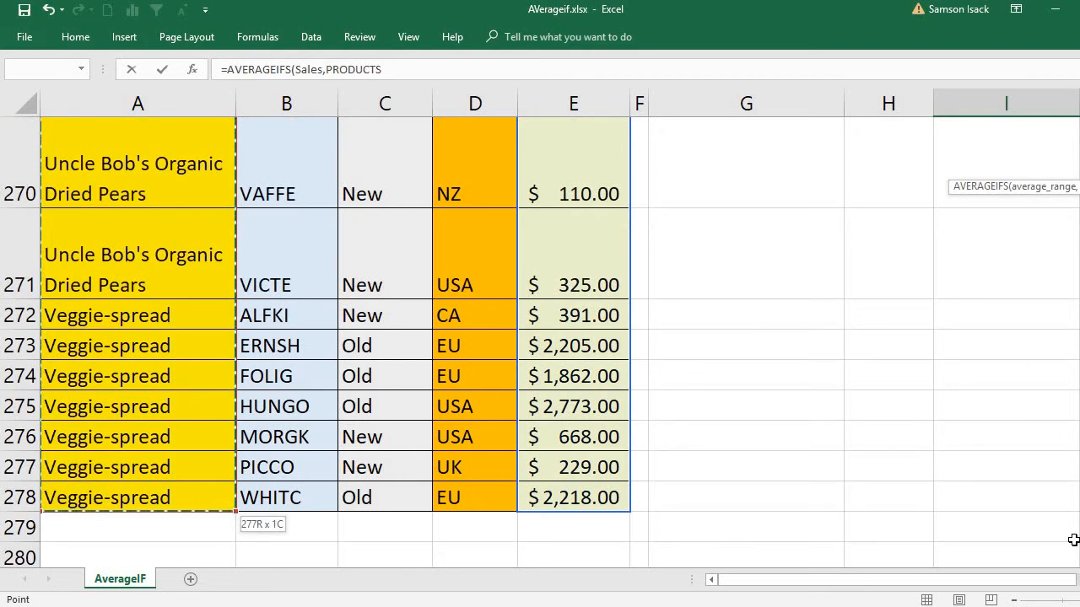
{"action": "left_click_drag", "start_coordinate": [1079, 546], "coordinate": [1079, 118]}
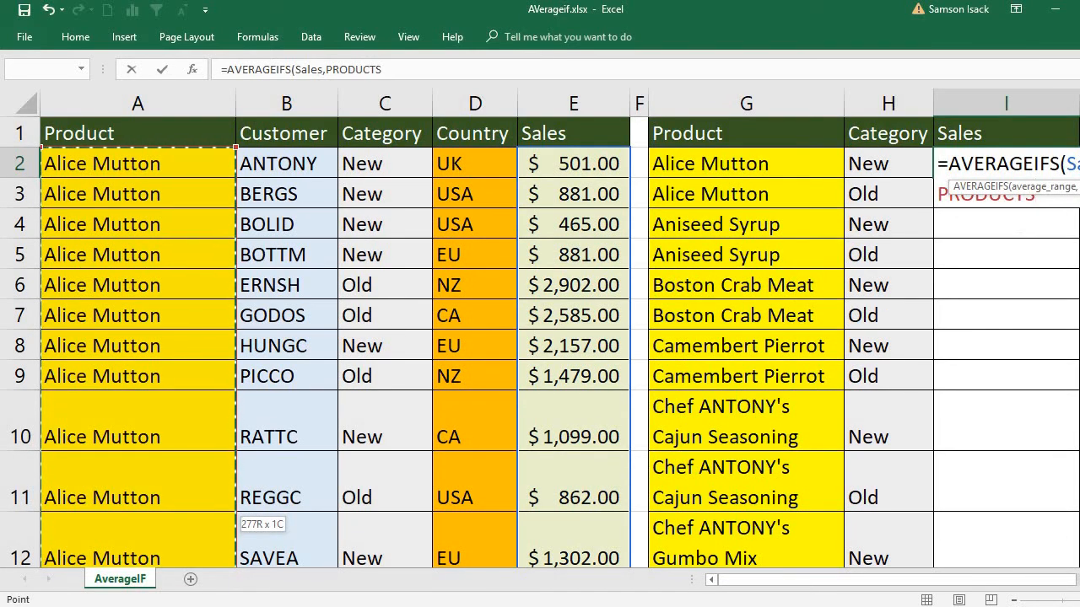
{"action": "left_click", "coordinate": [1079, 580]}
{"action": "left_click", "coordinate": [1079, 580]}
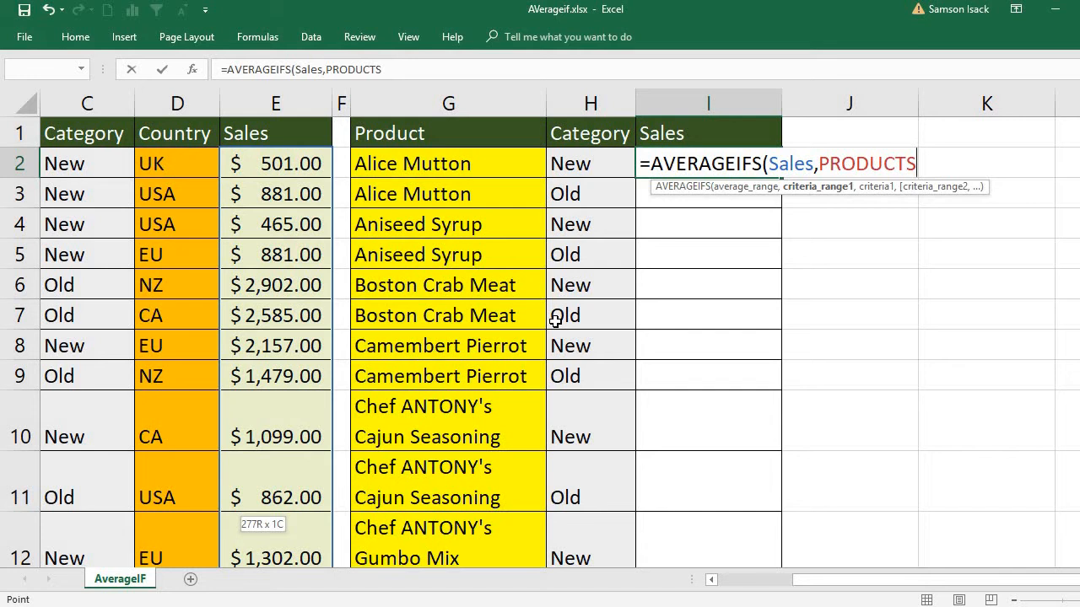
Set the first criterion to the summary table's product in G2
{"action": "type", "text": ","}
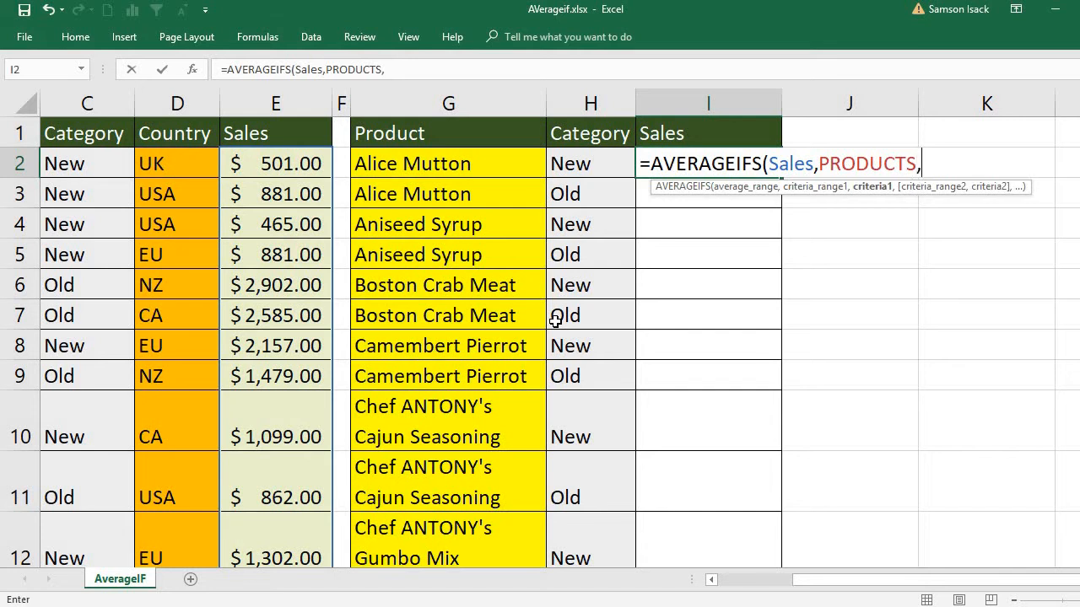
{"action": "left_click", "coordinate": [489, 167]}
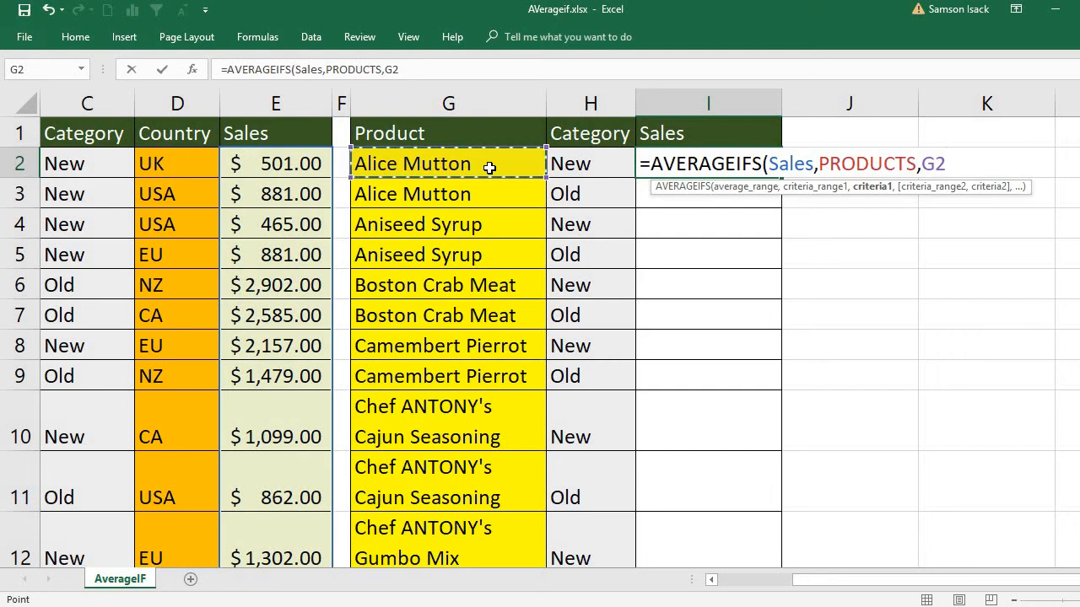
{"action": "type", "text": ","}
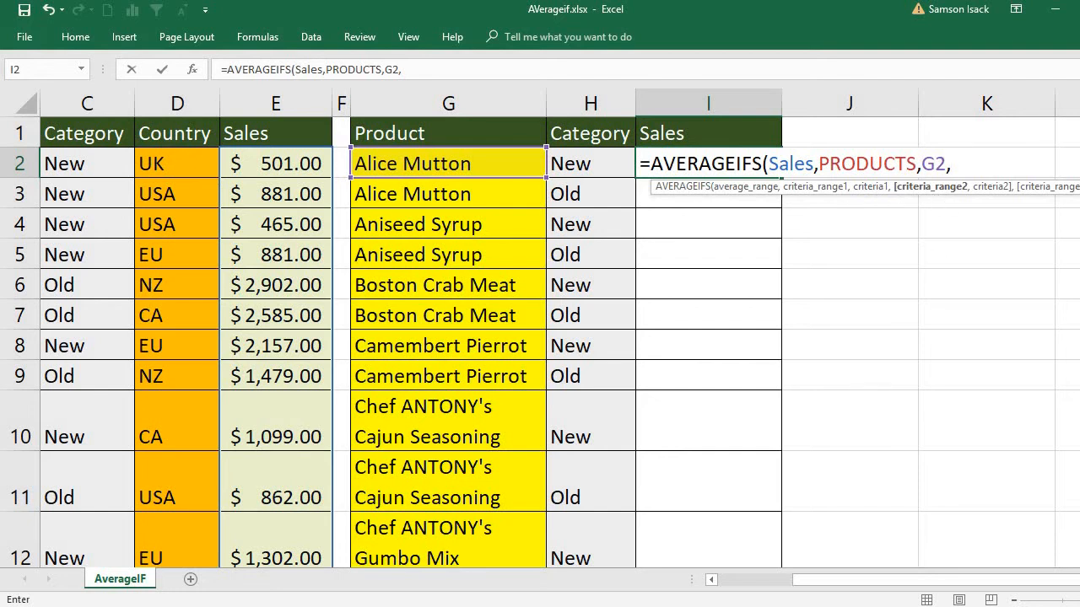
Set the second criteria range to the defined name CATEGORY
{"action": "left_click", "coordinate": [1076, 580]}
{"action": "left_click", "coordinate": [1076, 580]}
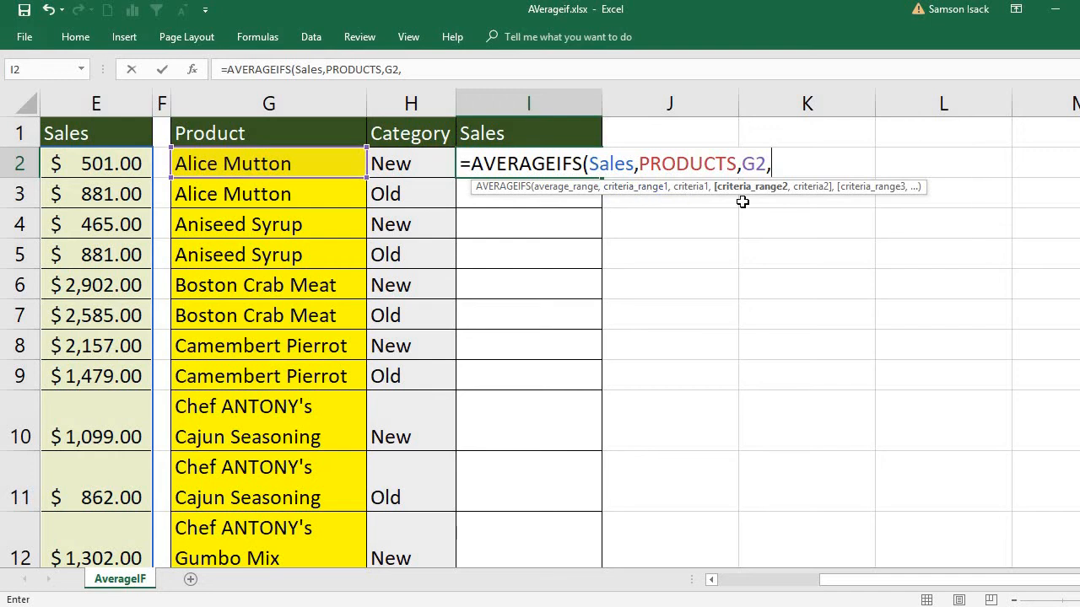
{"action": "left_click", "coordinate": [711, 580]}
{"action": "left_click", "coordinate": [711, 581]}
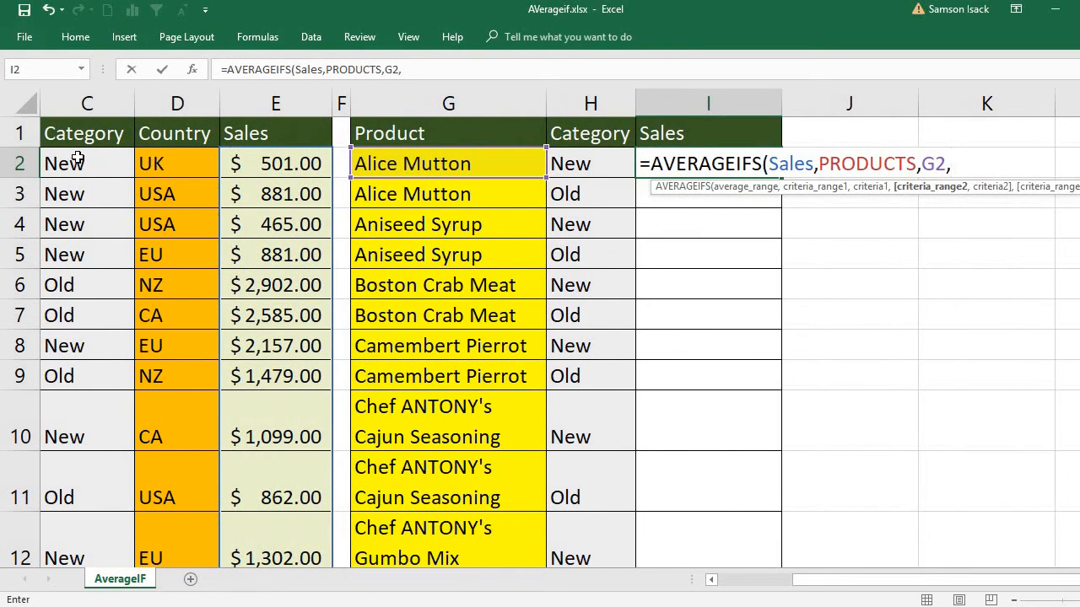
{"action": "left_click", "coordinate": [711, 580]}
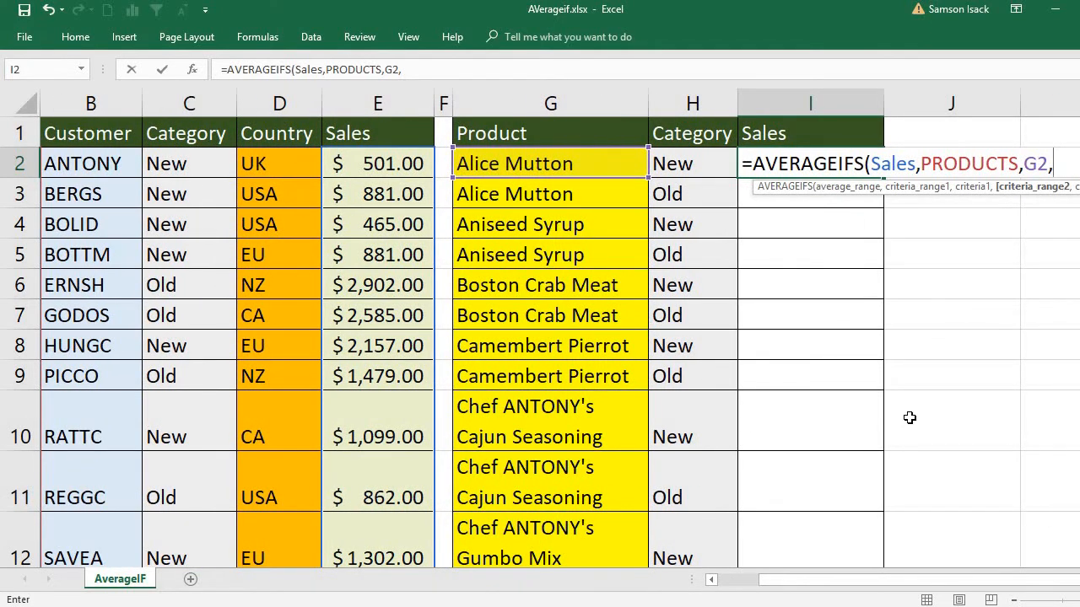
{"action": "scroll", "coordinate": [558, 328], "scroll_direction": "right", "scroll_amount": 3}
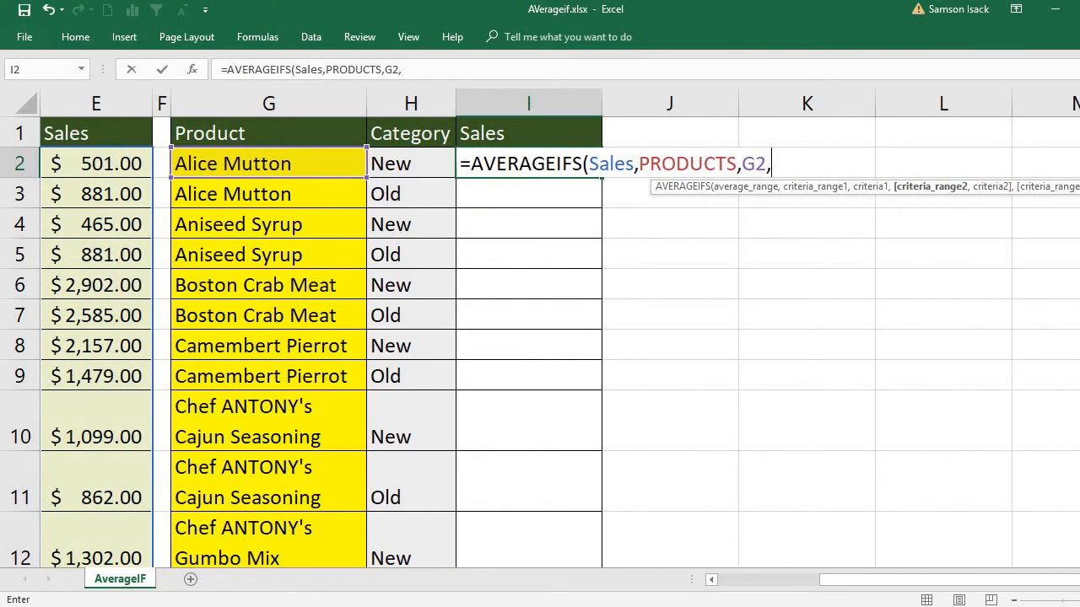
{"action": "type", "text": "C"}
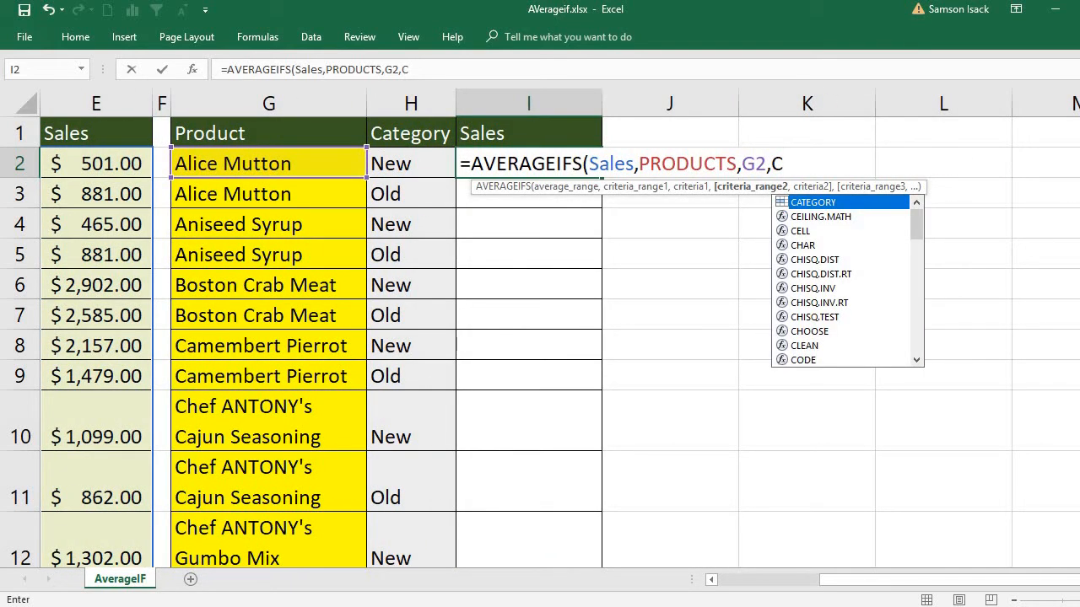
{"action": "double_click", "coordinate": [822, 205]}
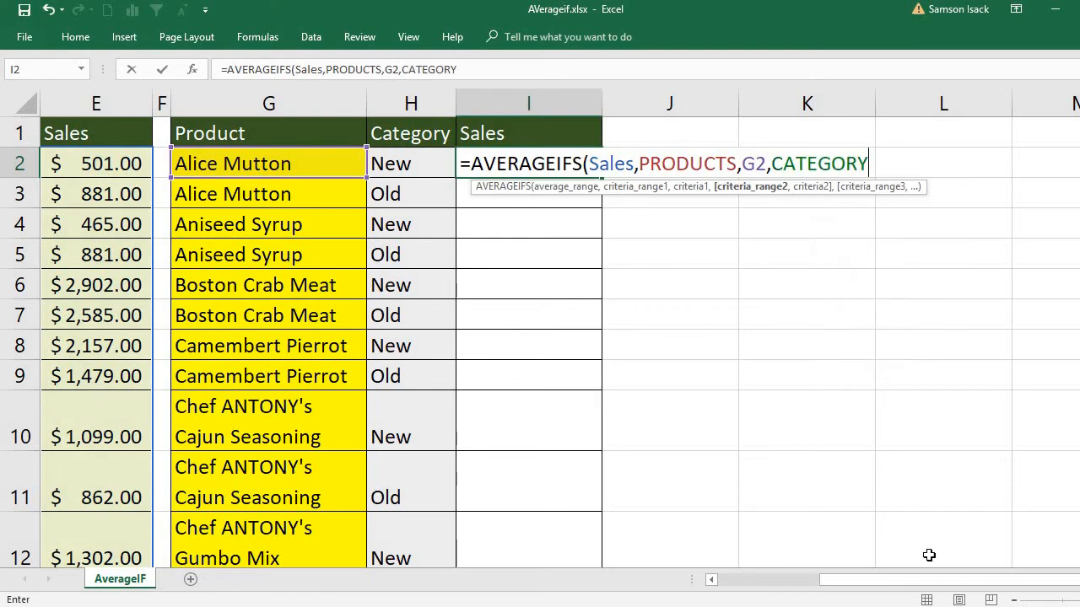
Set the second criterion to the summary table's category in H2 and complete the AVERAGEIFS formula in I2
{"action": "left_click", "coordinate": [711, 581]}
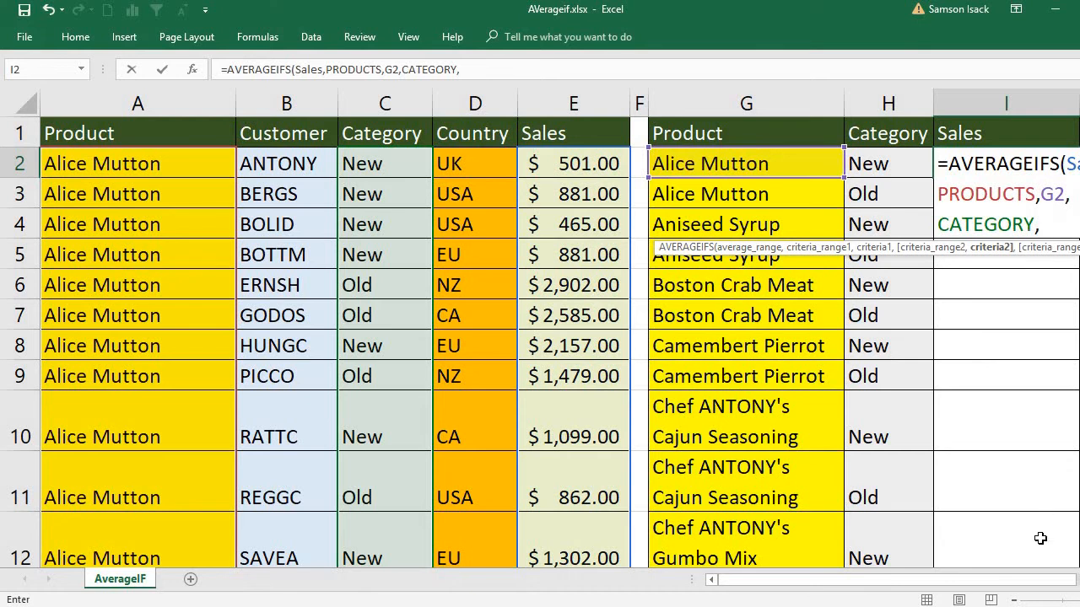
{"action": "scroll", "coordinate": [559, 328], "scroll_direction": "right", "scroll_amount": 1}
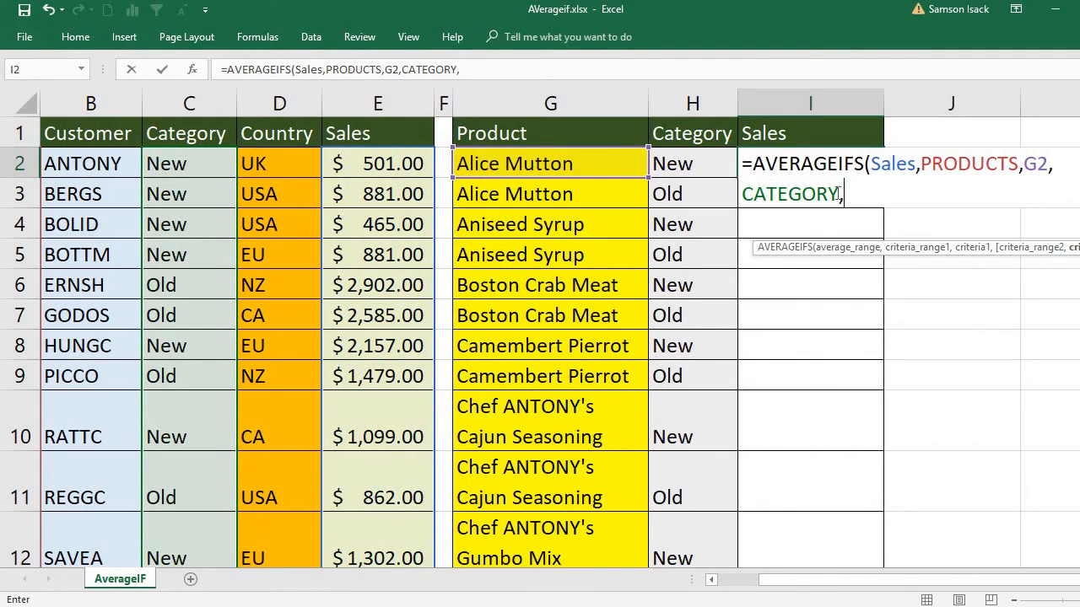
{"action": "left_click", "coordinate": [678, 162]}
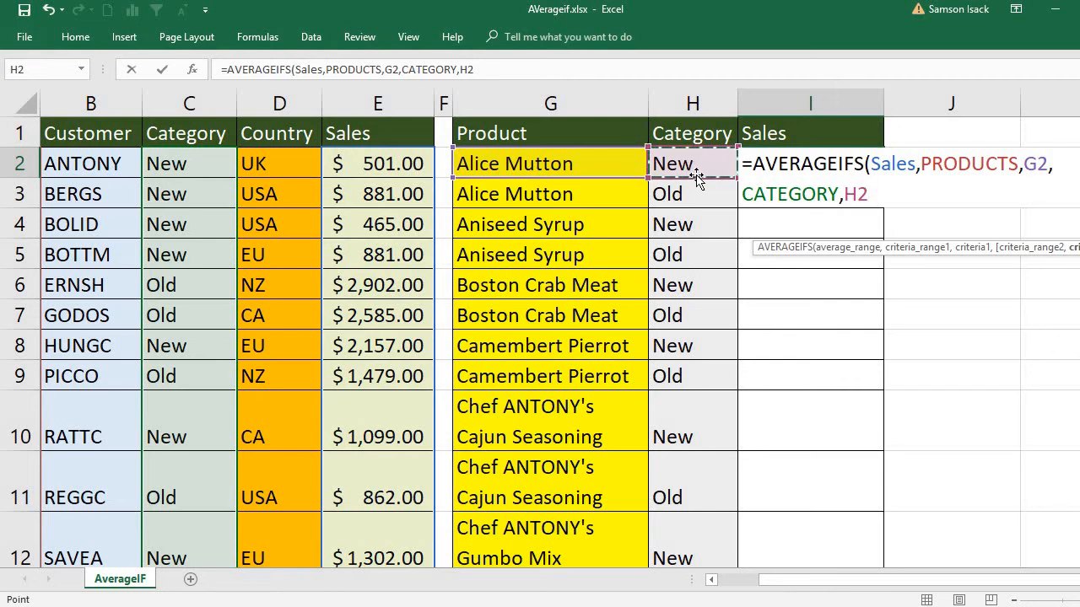
{"action": "type", "text": ")"}
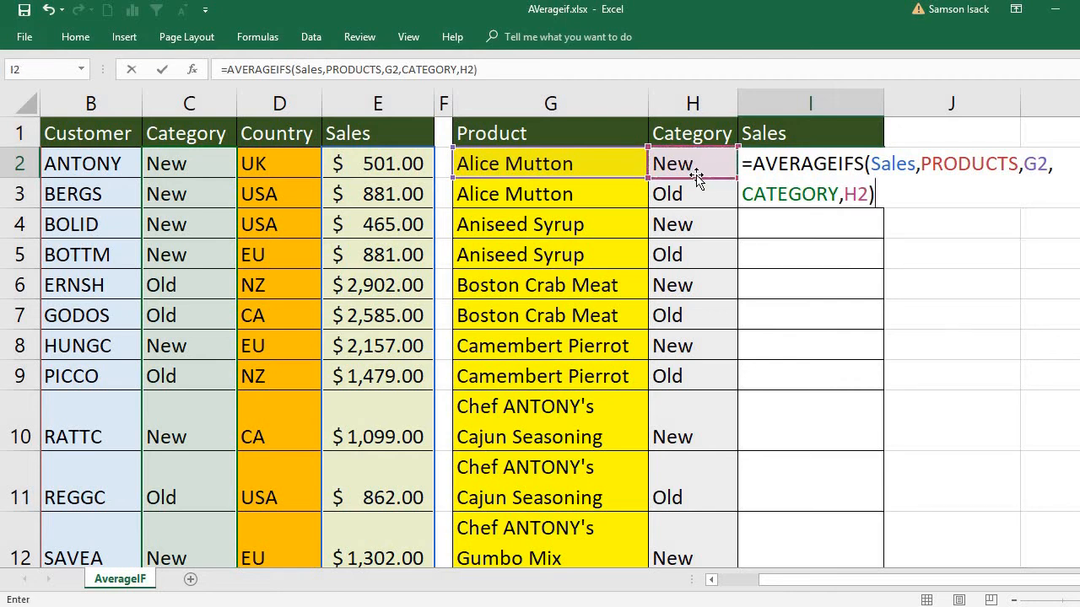
{"action": "key", "text": "Return"}
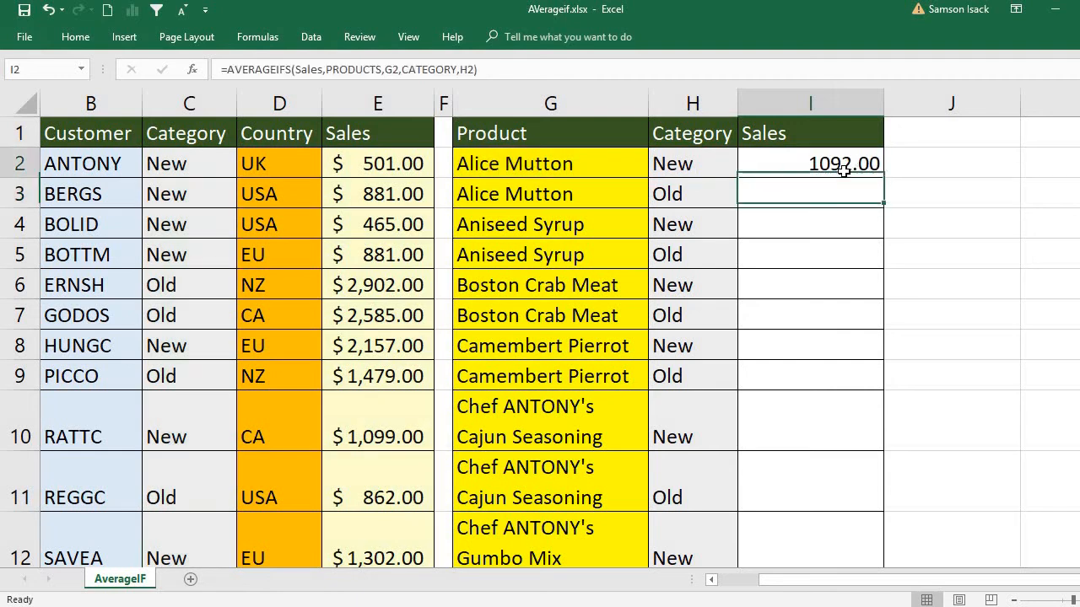
Examine the AVERAGEIFS formula in I2 against its product criterion in G2 and category criterion in H2
{"action": "left_click", "coordinate": [844, 169]}
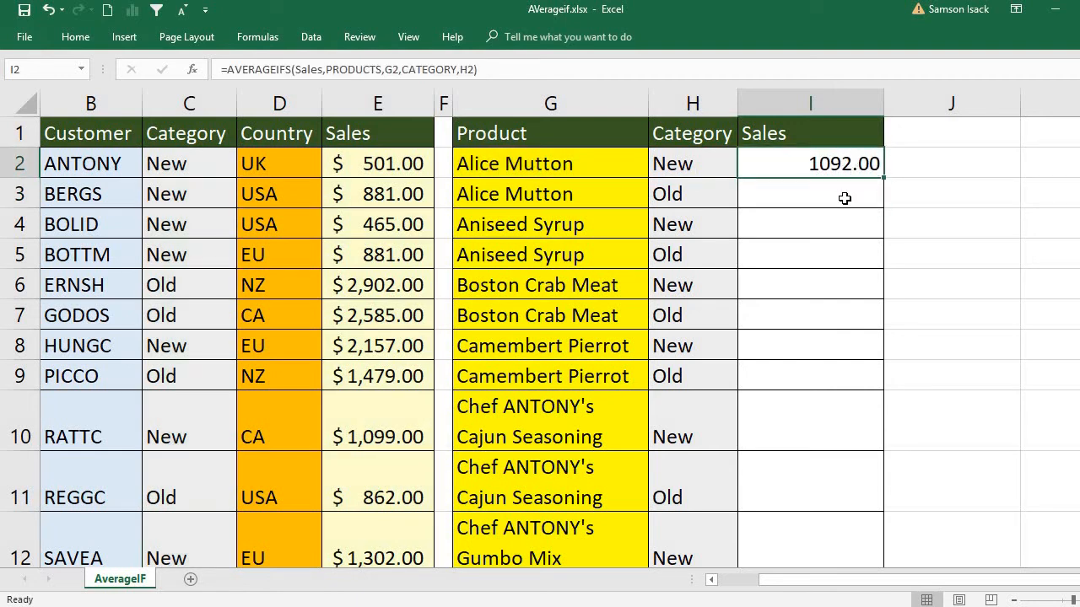
{"action": "left_click", "coordinate": [586, 166]}
{"action": "left_click", "coordinate": [706, 167]}
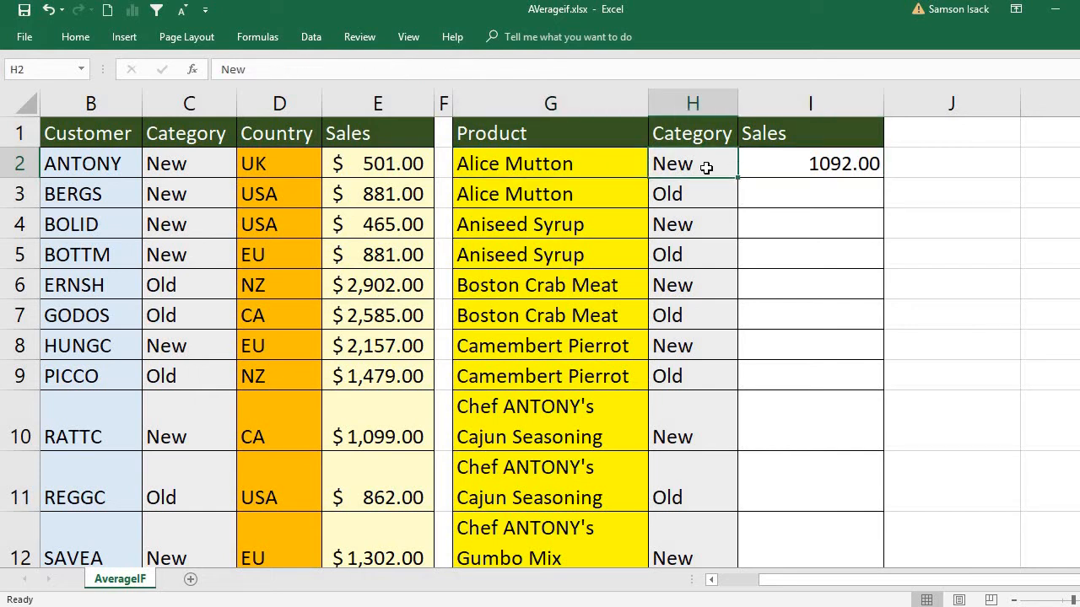
{"action": "double_click", "coordinate": [781, 164]}
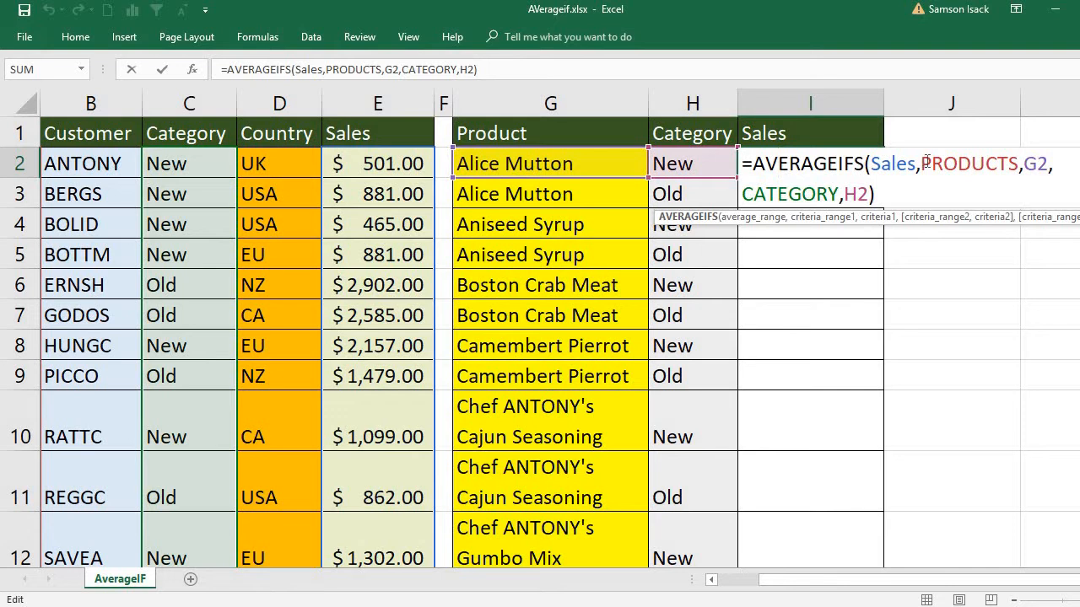
{"action": "left_click_drag", "start_coordinate": [926, 164], "coordinate": [1023, 172]}
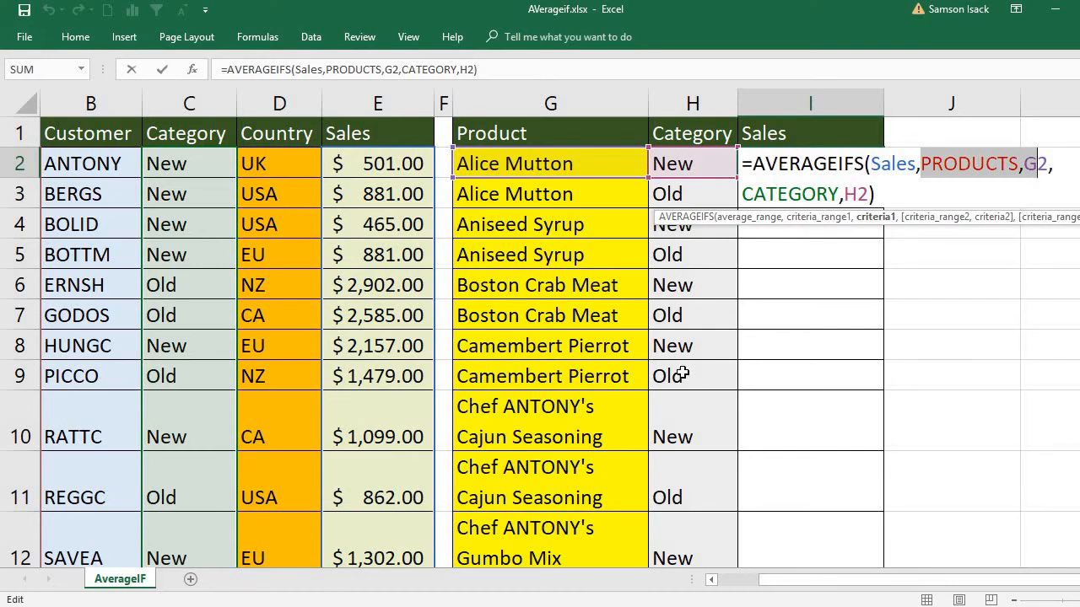
{"action": "key", "text": "ctrl+Return"}
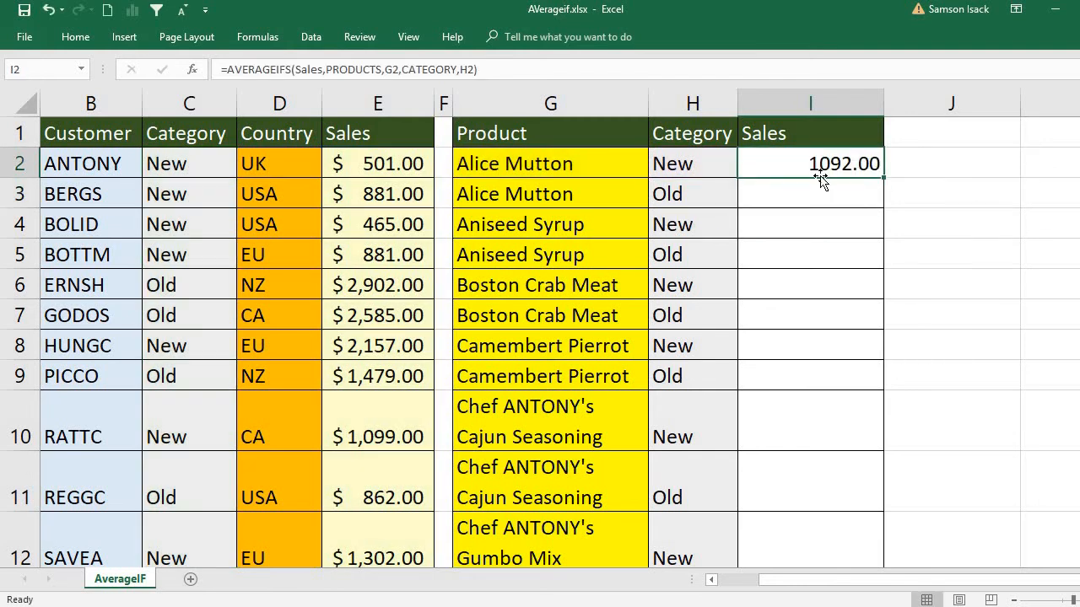
Check the average in I2 by selecting the source Sales values of Alice Mutton's New rows, E2:E5, E8, E10 and E12:E14
{"action": "left_click", "coordinate": [711, 580]}
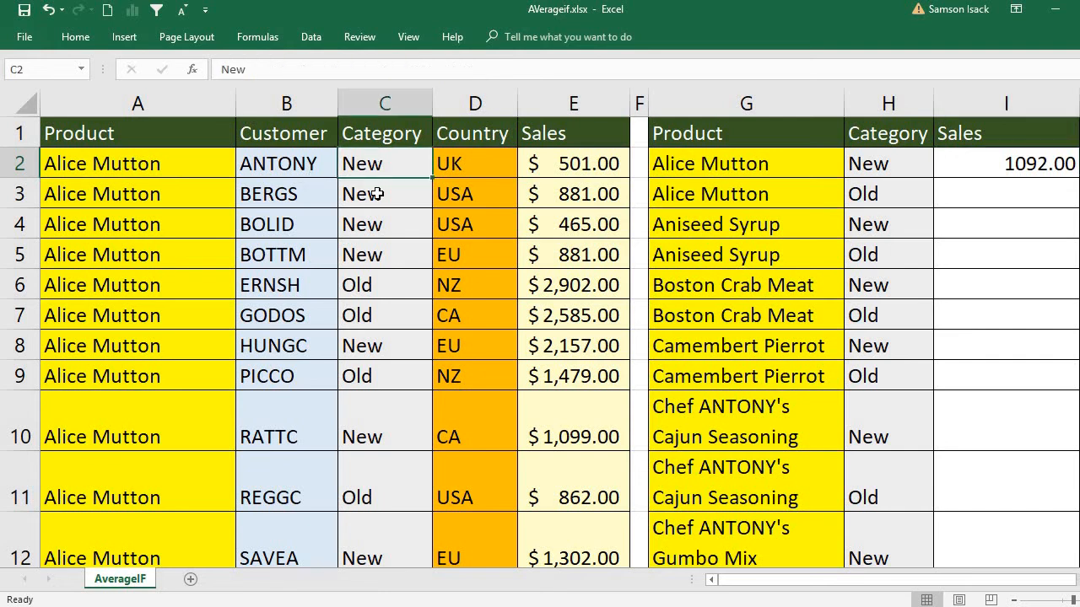
{"action": "left_click_drag", "start_coordinate": [374, 193], "coordinate": [385, 251]}
{"action": "left_click_drag", "start_coordinate": [596, 159], "coordinate": [590, 253]}
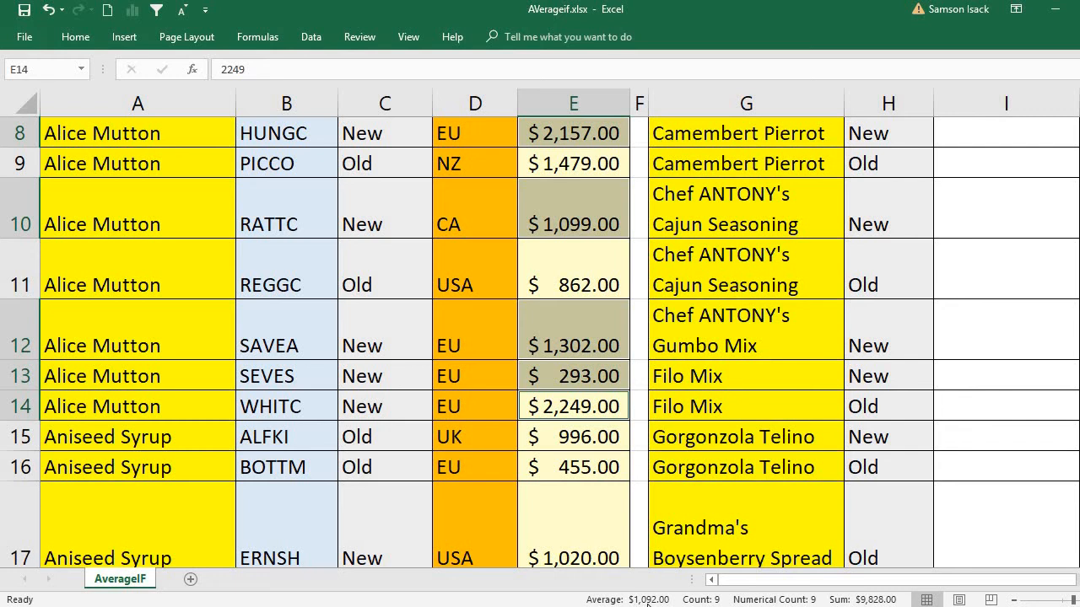
{"action": "scroll", "coordinate": [1006, 168], "scroll_direction": "up", "scroll_amount": 3}
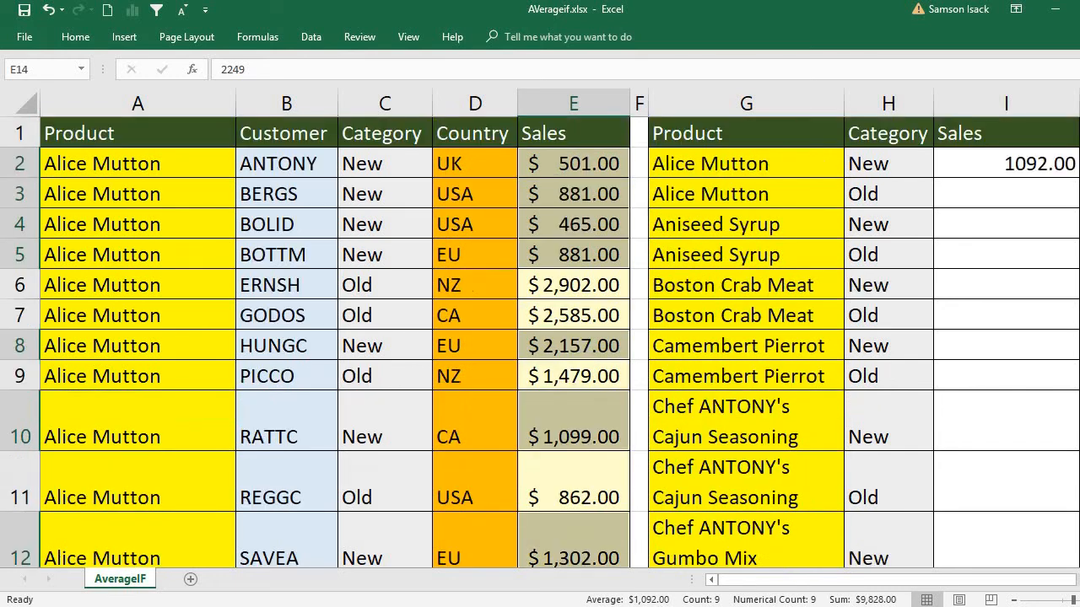
Copy the AVERAGEIFS formula from I2 to I3 for Alice Mutton's Old category
{"action": "left_click", "coordinate": [1006, 162]}
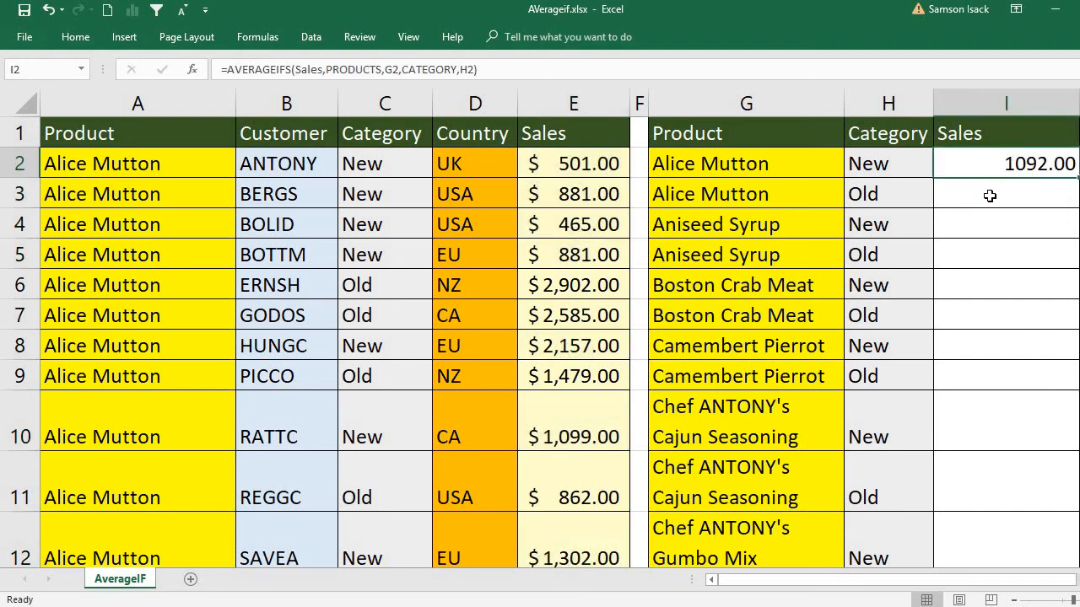
{"action": "left_click", "coordinate": [989, 196]}
{"action": "left_click", "coordinate": [1022, 165]}
{"action": "left_click_drag", "start_coordinate": [1076, 177], "coordinate": [1076, 209]}
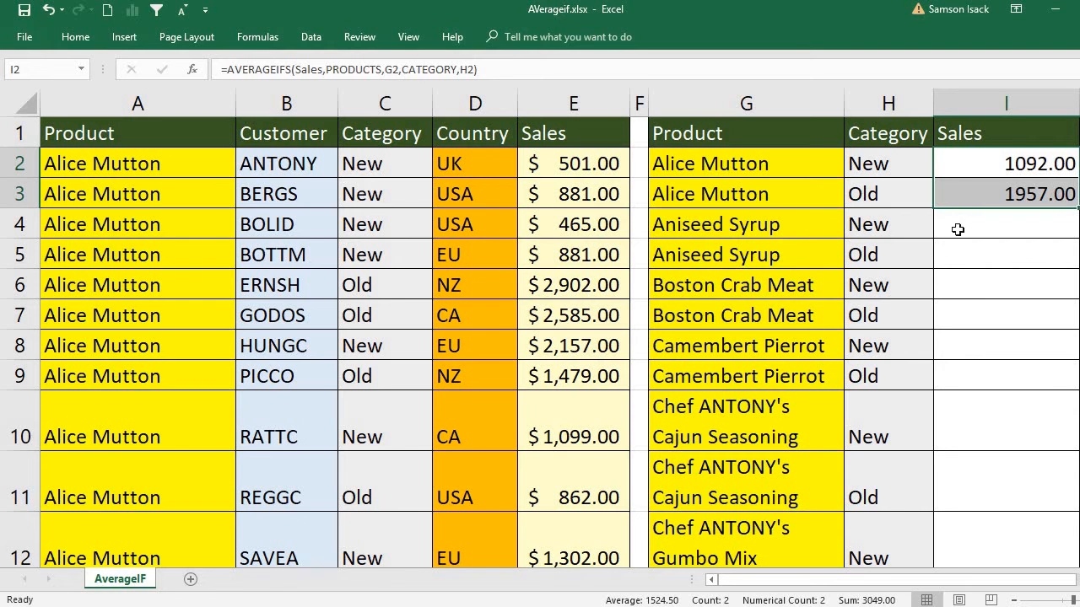
Inspect the cell references and named ranges in the copied formula in I3
{"action": "double_click", "coordinate": [974, 205]}
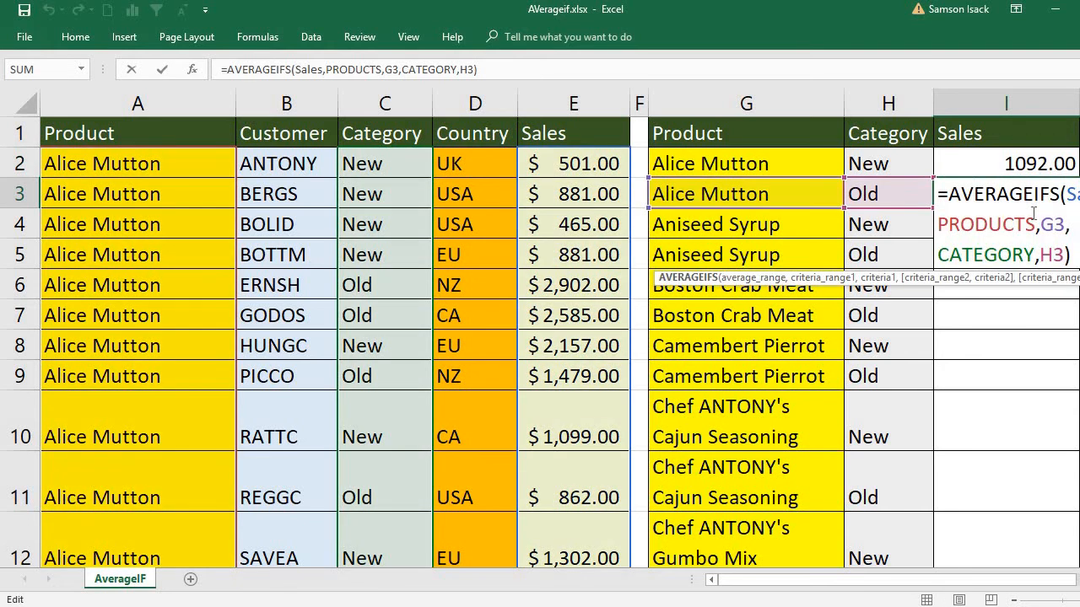
{"action": "scroll", "coordinate": [560, 329], "scroll_direction": "right", "scroll_amount": 1}
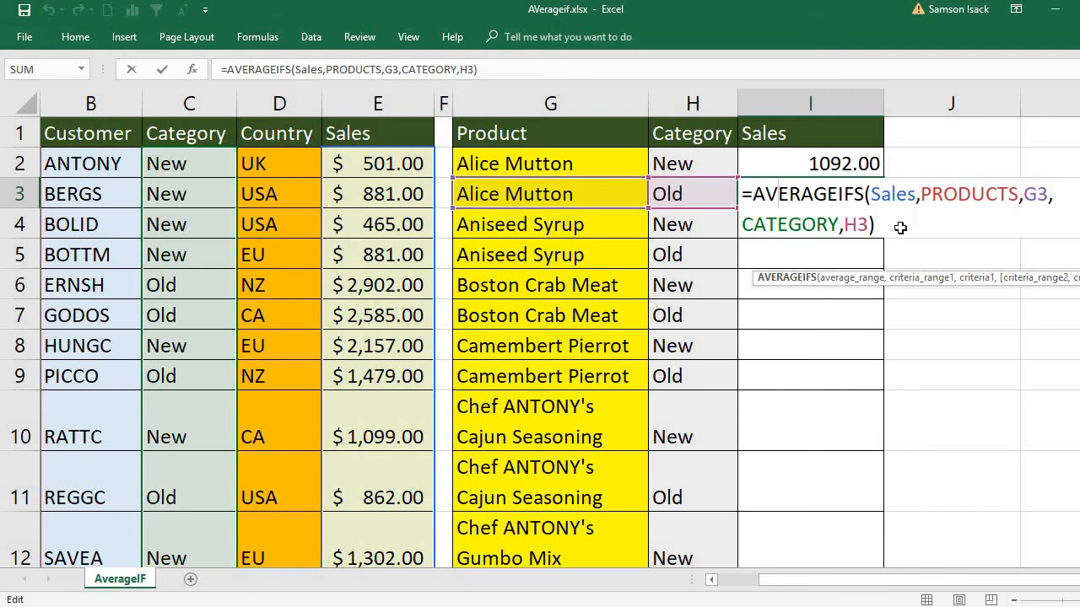
{"action": "key", "text": "Return"}
Fill the AVERAGEIFS formula from I3 down the rest of the summary table's Sales column to I49
{"action": "left_click", "coordinate": [871, 194]}
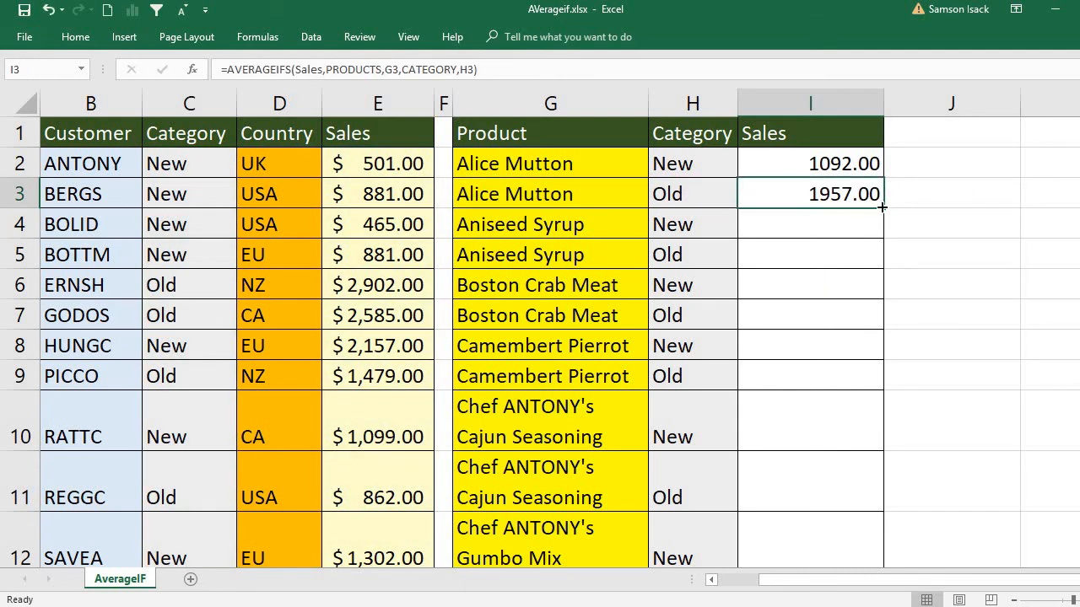
{"action": "double_click", "coordinate": [883, 208]}
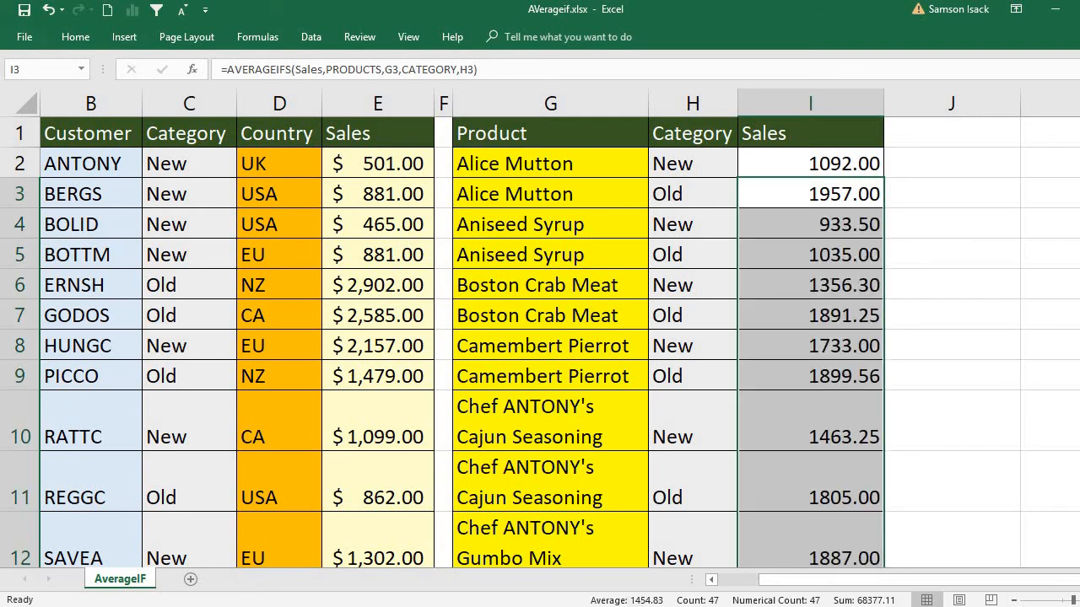
{"action": "scroll", "coordinate": [540, 342], "scroll_direction": "down", "scroll_amount": 5}
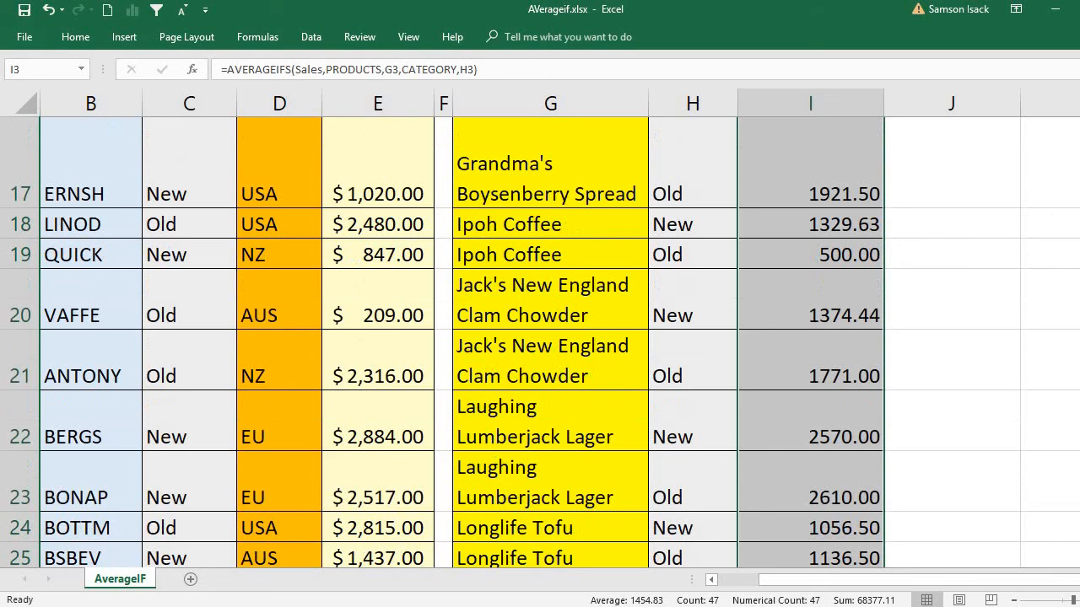
{"action": "scroll", "coordinate": [540, 341], "scroll_direction": "down", "scroll_amount": 7}
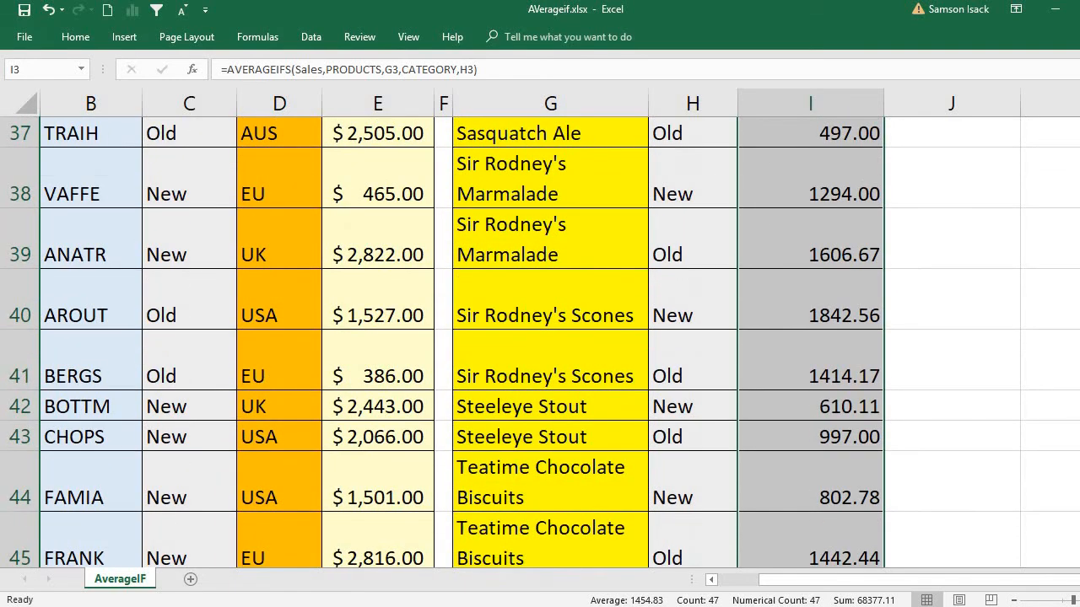
{"action": "scroll", "coordinate": [540, 342], "scroll_direction": "down", "scroll_amount": 4}
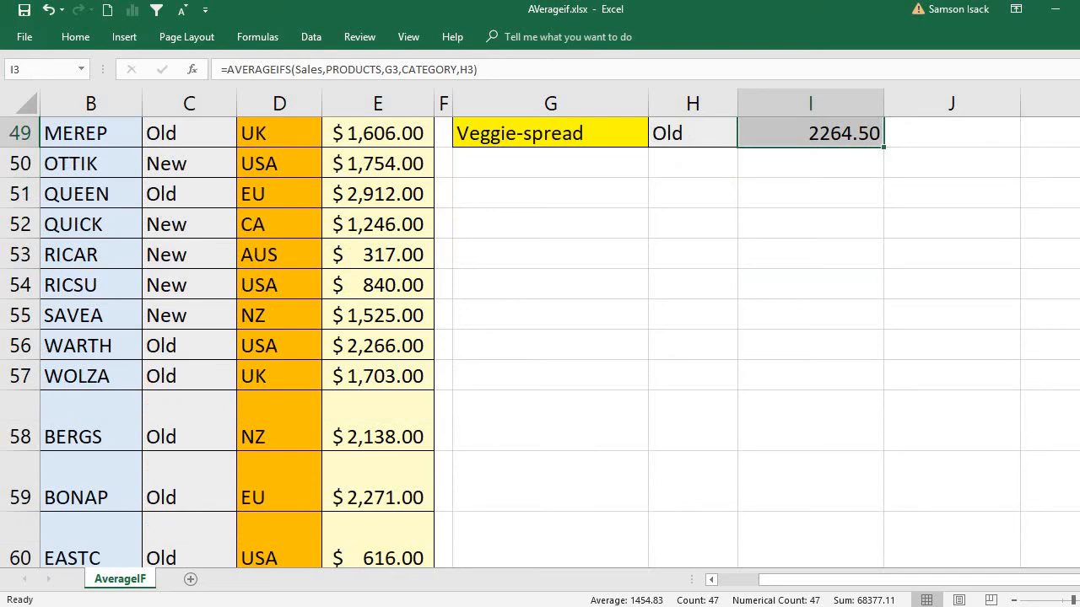
{"action": "scroll", "coordinate": [540, 342], "scroll_direction": "up", "scroll_amount": 8}
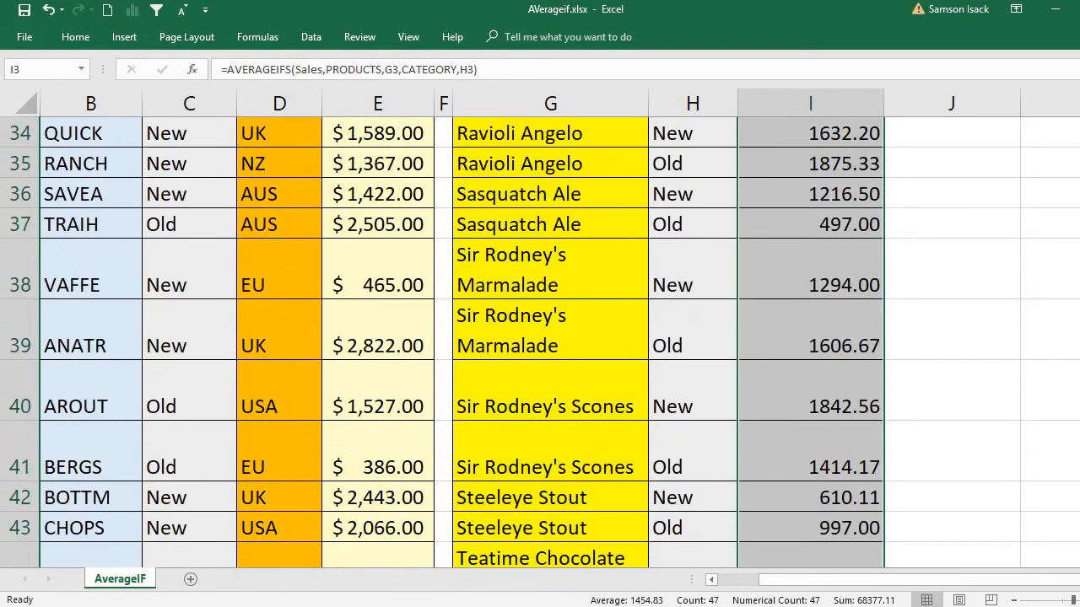
{"action": "scroll", "coordinate": [540, 342], "scroll_direction": "up", "scroll_amount": 9}
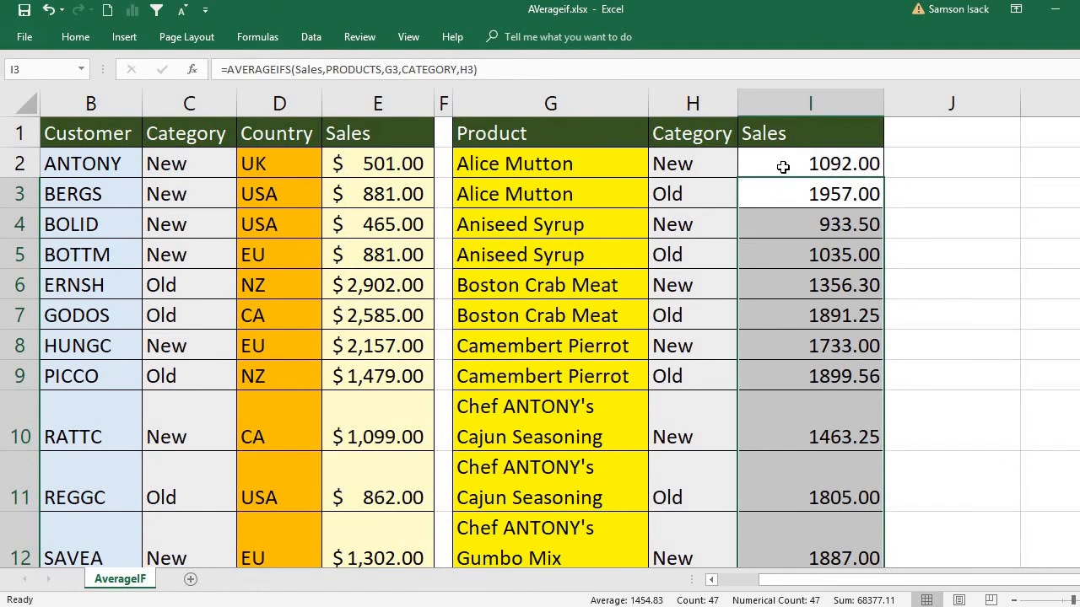
Review the function name and arguments of the finished AVERAGEIFS formula in I2, leaving it as it is
{"action": "left_click", "coordinate": [786, 164]}
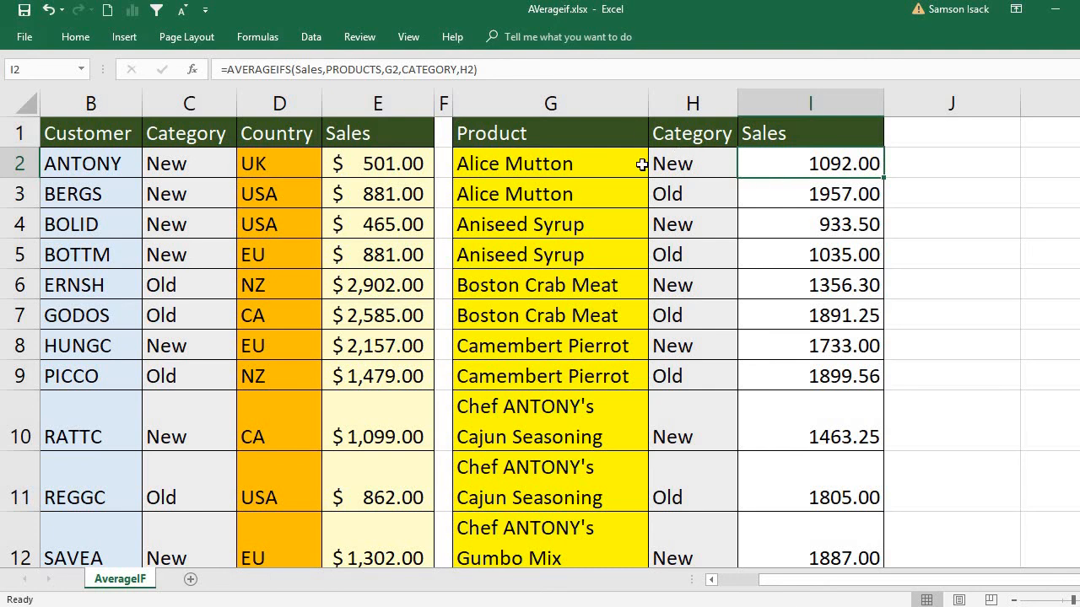
{"action": "double_click", "coordinate": [814, 165]}
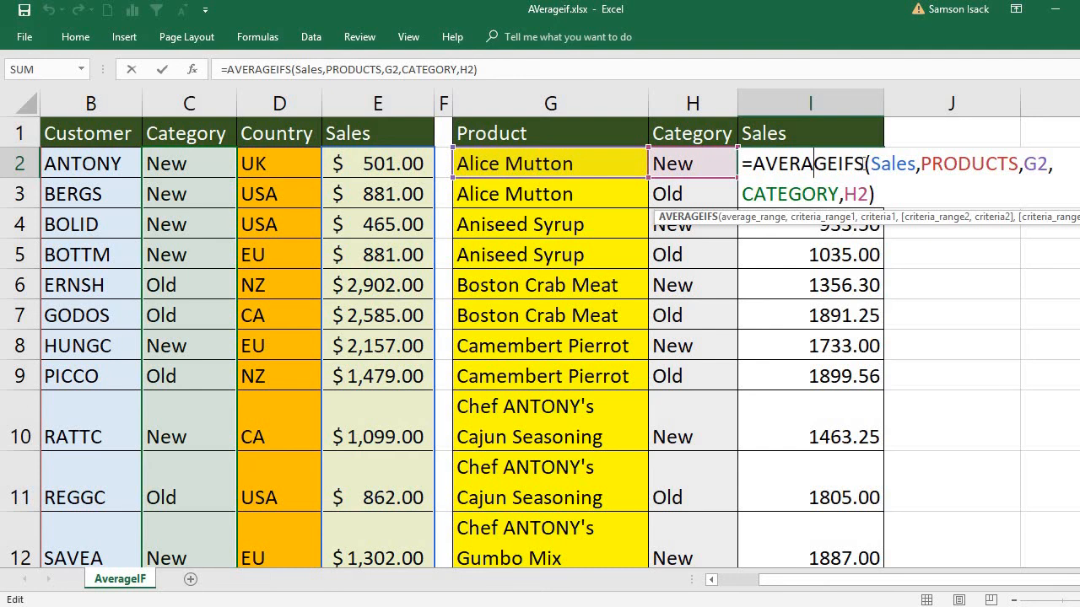
{"action": "left_click_drag", "start_coordinate": [863, 163], "coordinate": [854, 163]}
{"action": "left_click", "coordinate": [867, 194]}
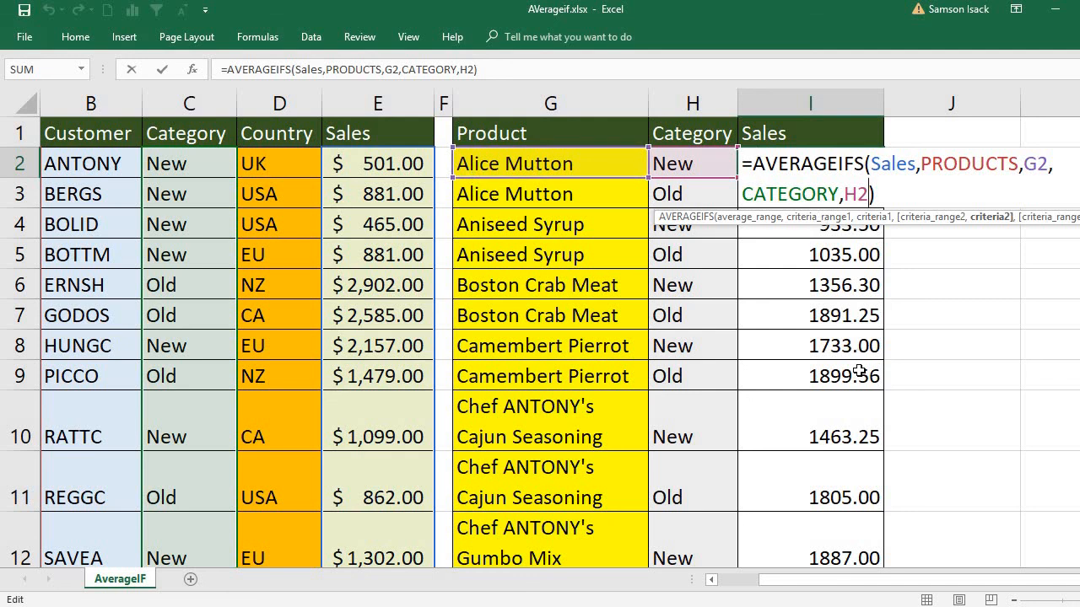
{"action": "key", "text": "Return"}
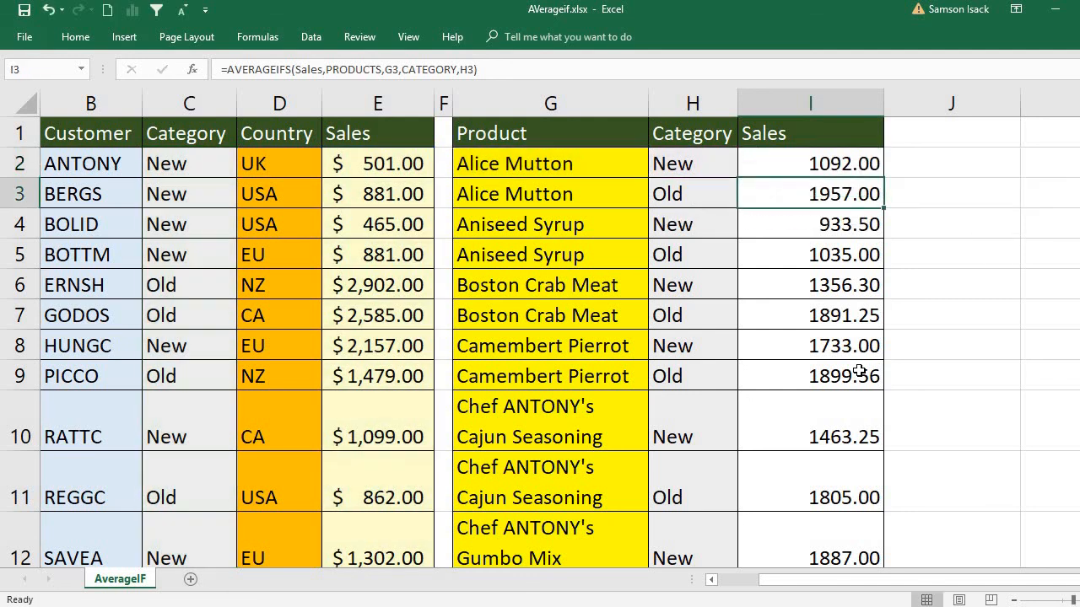
{"action": "left_click", "coordinate": [846, 164]}
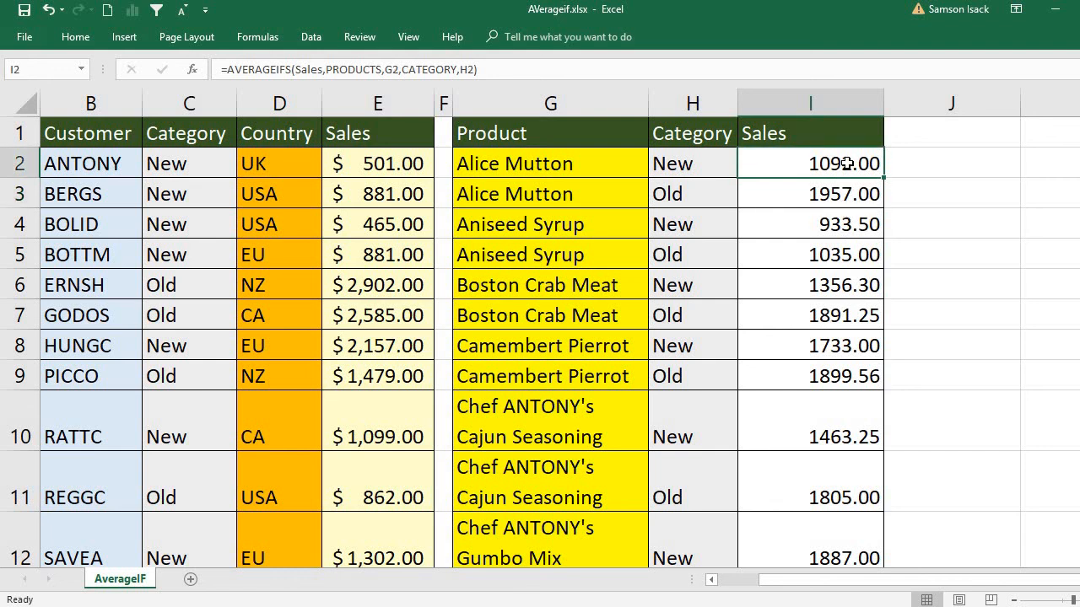